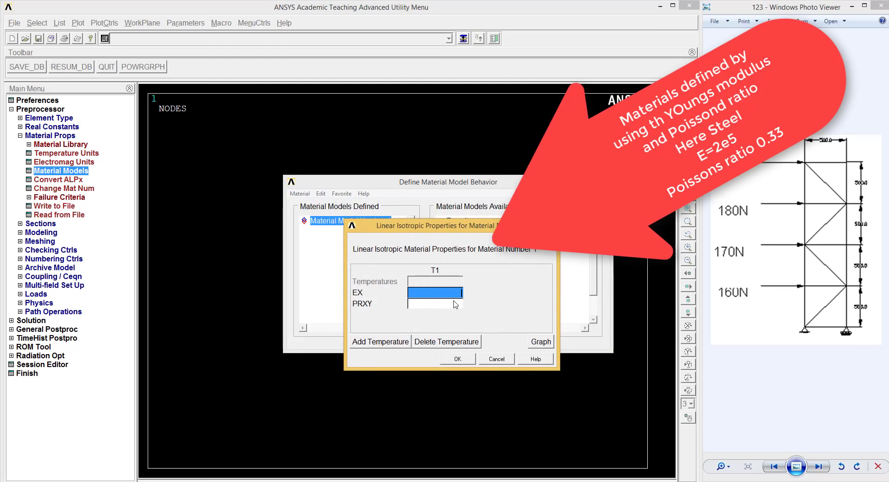
# Define linear isotropic properties for material 1 with EX 2e5 and PRXY 0.33, and close the material definition
pyautogui.write('2e5')
pyautogui.press('Tab')
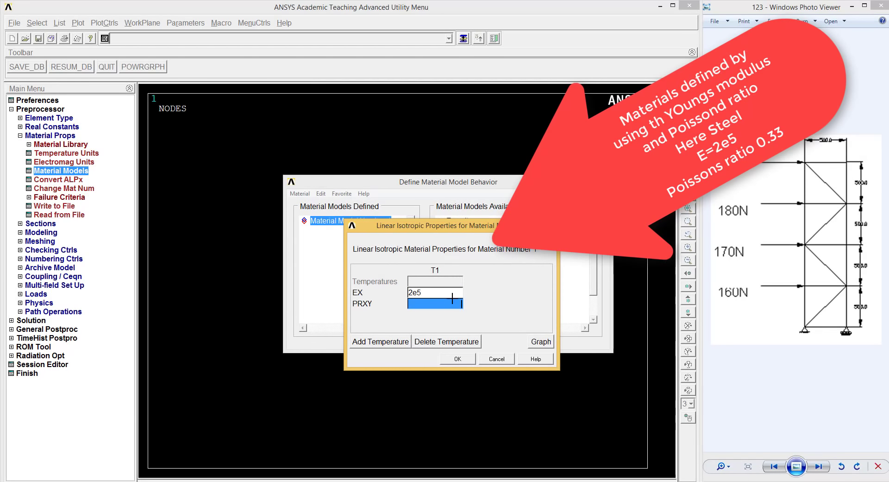
pyautogui.write('0.33')
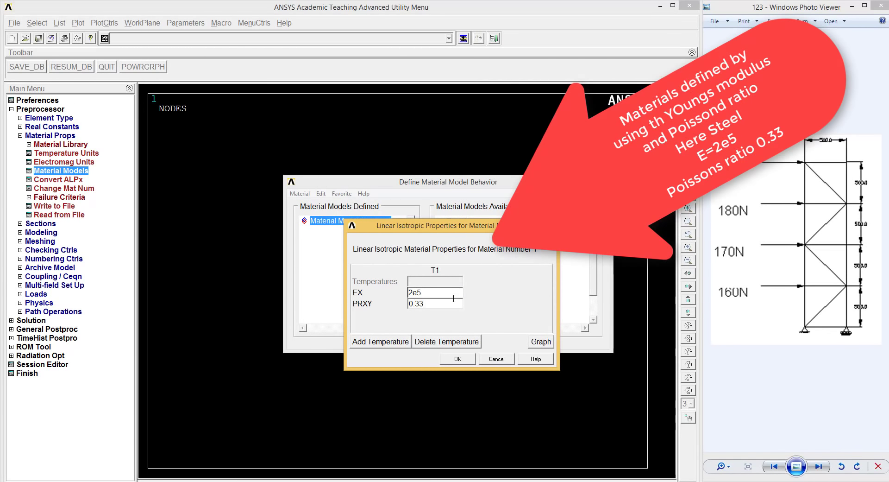
pyautogui.click(457, 359)
pyautogui.click(301, 194)
pyautogui.click(309, 215)
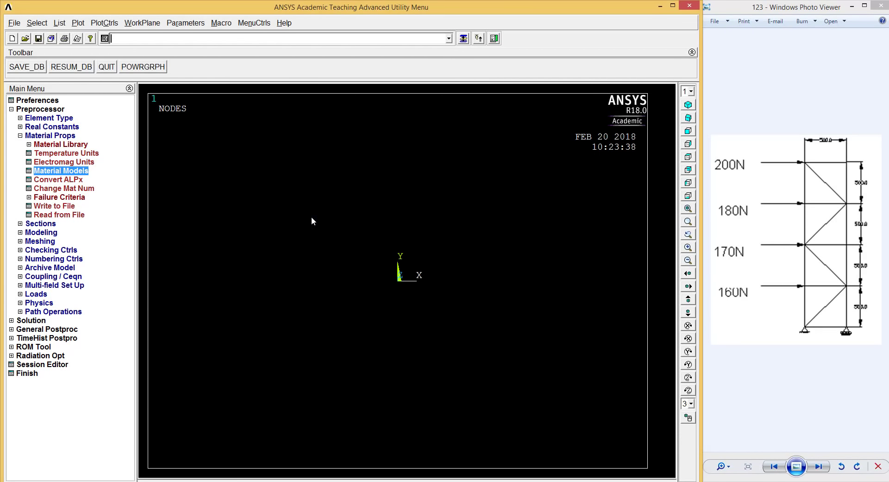
# Add a link section with ID 1 and a link area of 200 mm²
pyautogui.click(45, 224)
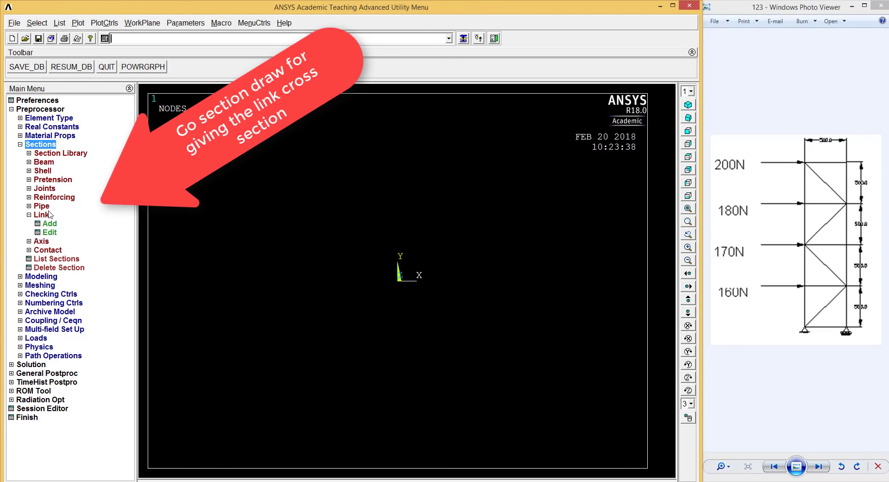
pyautogui.click(49, 225)
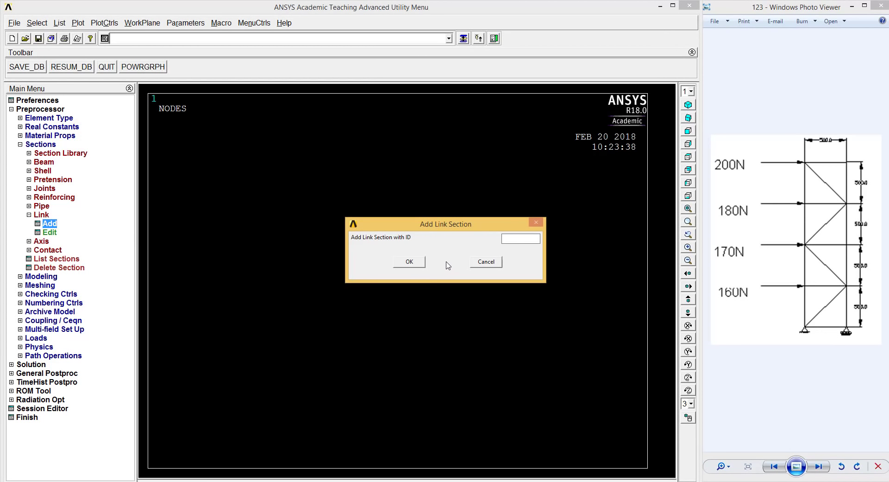
pyautogui.write('1')
pyautogui.click(410, 262)
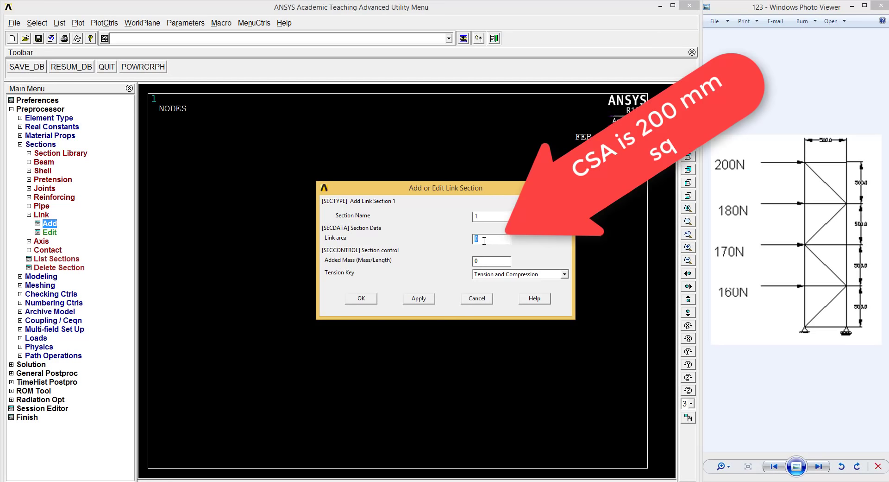
pyautogui.click(360, 299)
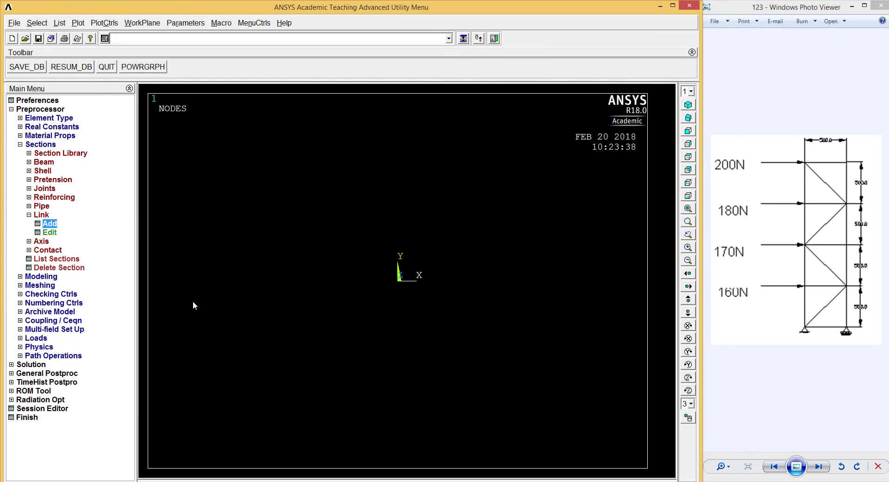
# Create keypoints in the active coordinate system at (0,0) and (0,500), using c as the keypoint number
pyautogui.click(49, 277)
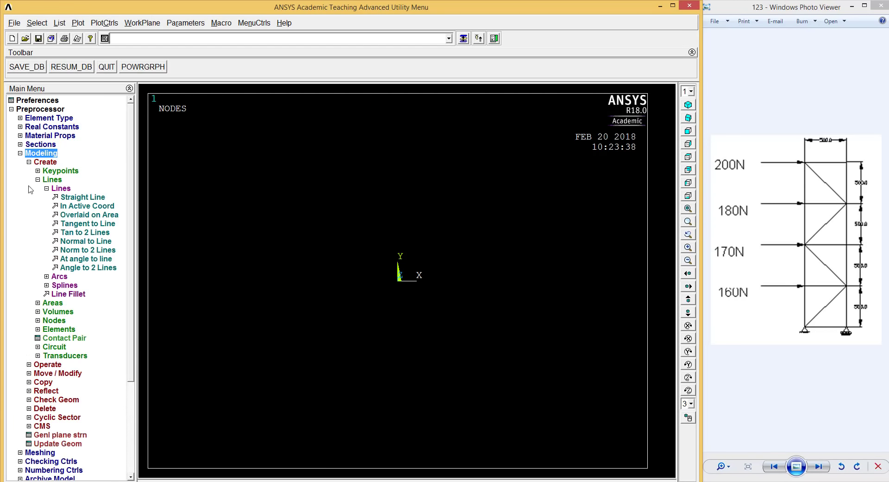
pyautogui.click(29, 161)
pyautogui.click(29, 162)
pyautogui.click(38, 171)
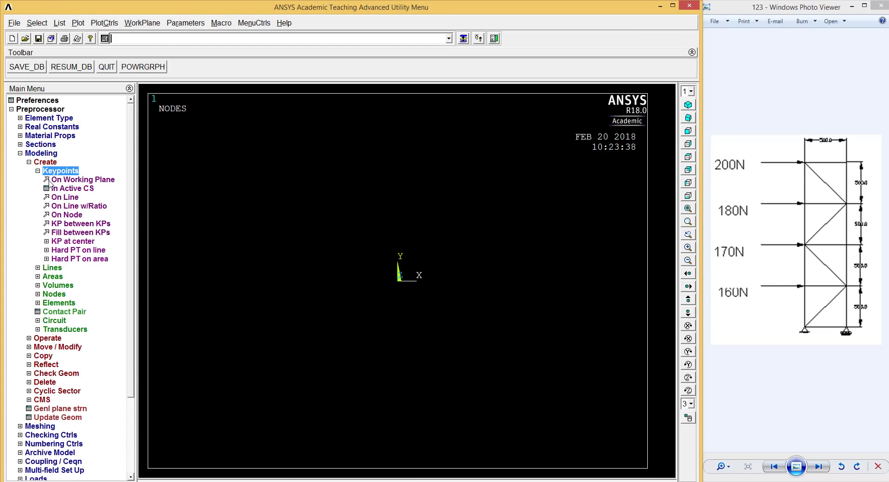
pyautogui.click(56, 190)
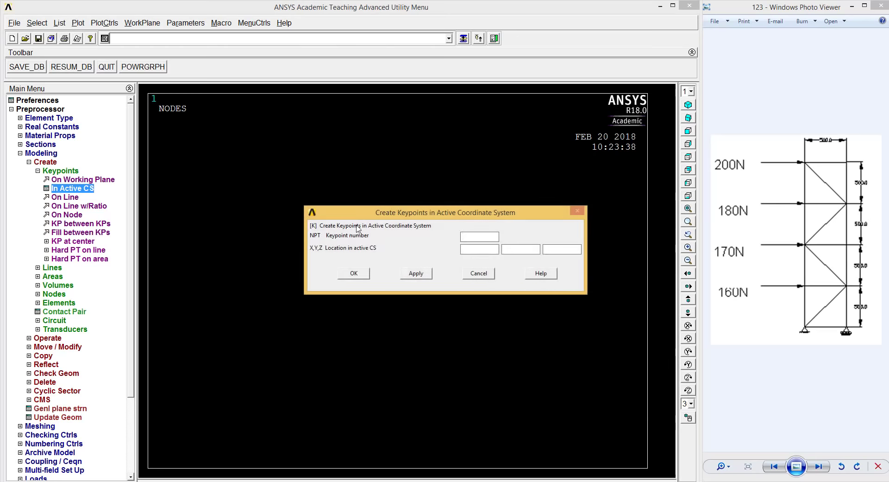
pyautogui.write('c')
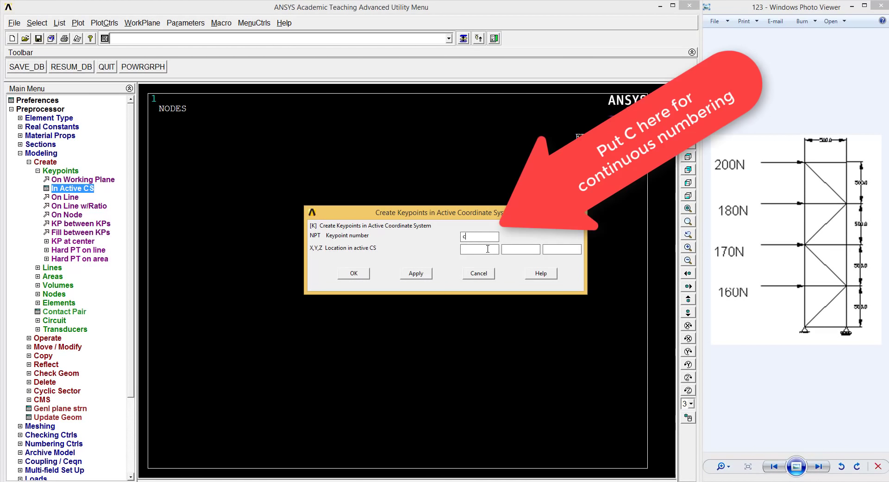
pyautogui.click(419, 276)
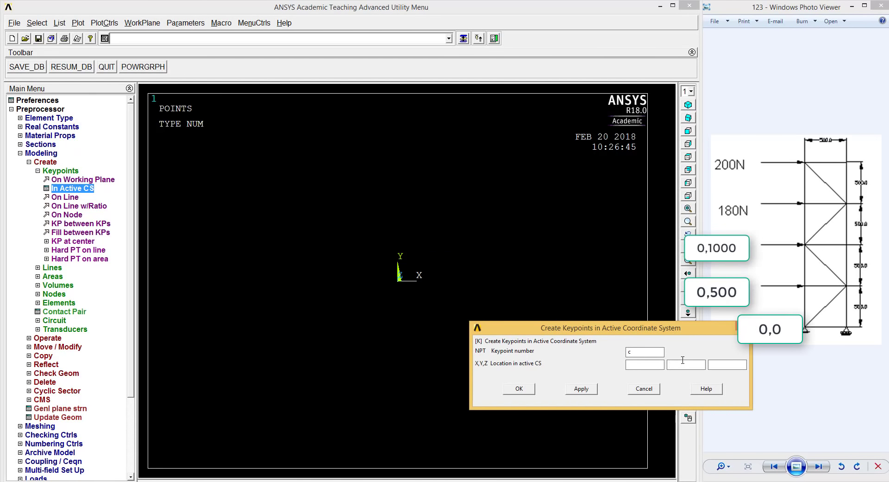
pyautogui.click(595, 393)
# Create keypoints at (0,1000), (0,1500) and (0,2000) by adding 500 to the Y location each time
pyautogui.write('+500')
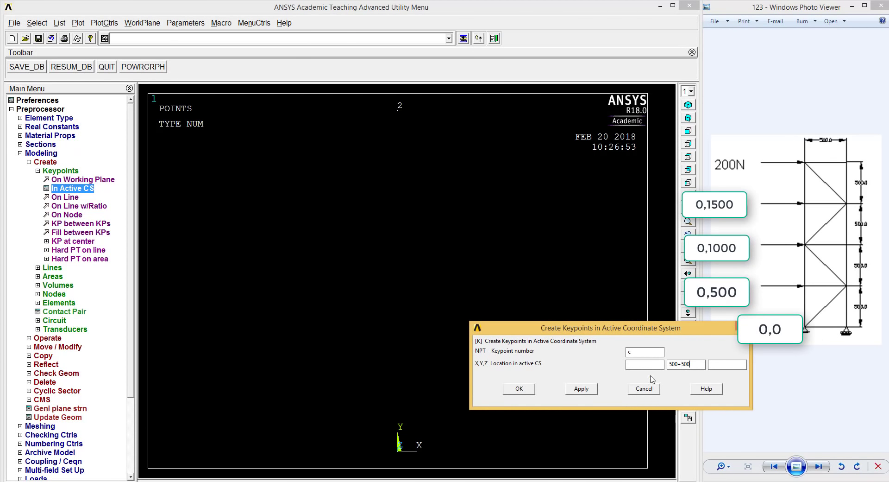
pyautogui.click(589, 391)
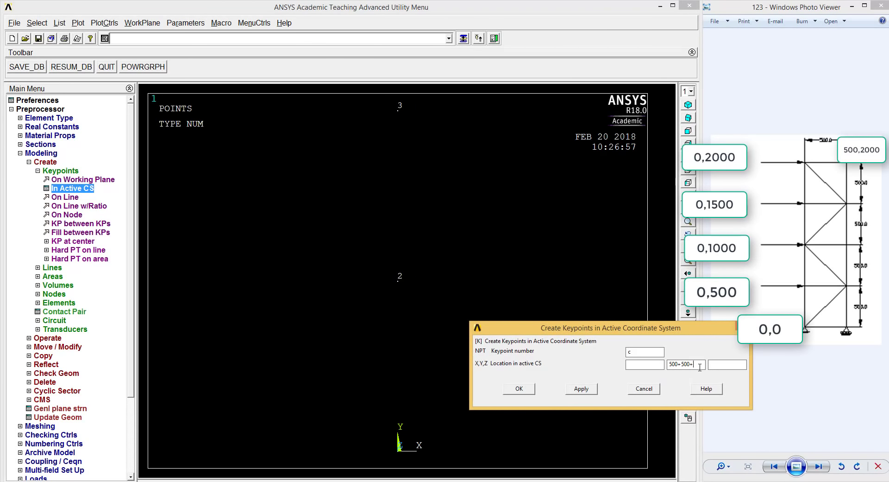
pyautogui.write('500')
pyautogui.click(590, 391)
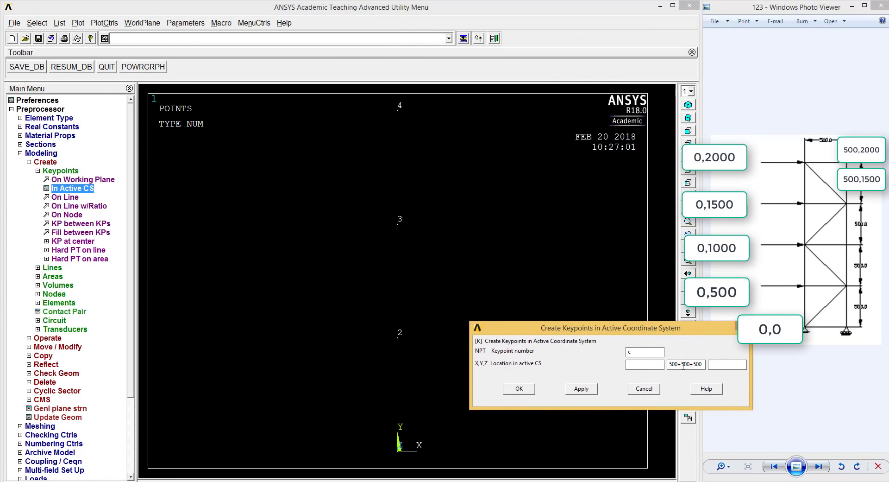
pyautogui.write('+500')
pyautogui.click(581, 389)
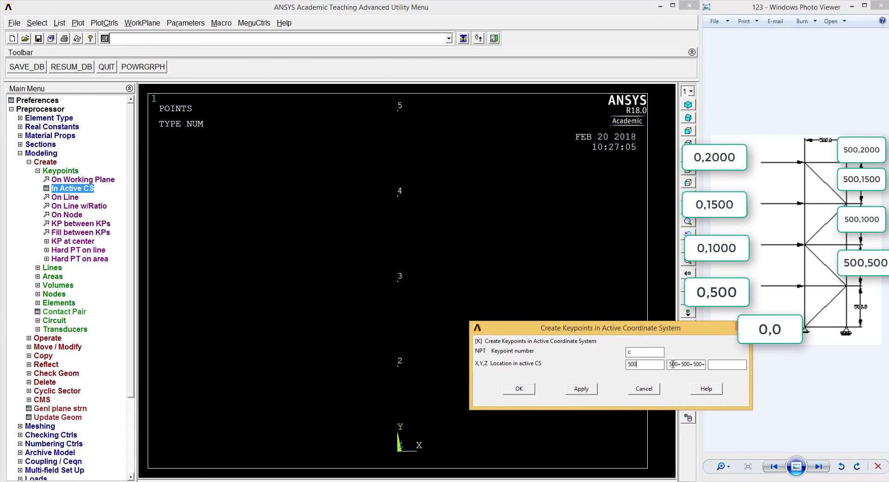
# Create keypoints at (500,2000), (500,1500) and (500,1000), lowering the Y location by 500 each time
pyautogui.click(581, 389)
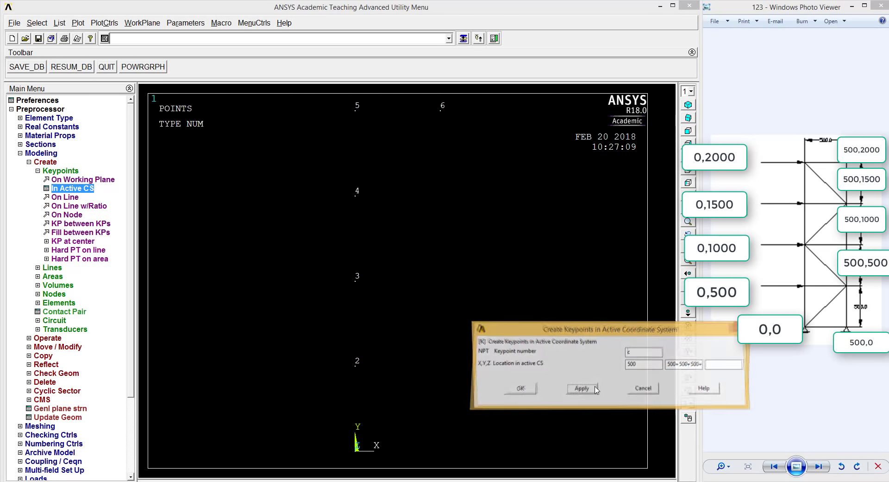
pyautogui.moveTo(681, 366); pyautogui.dragTo(651, 371)
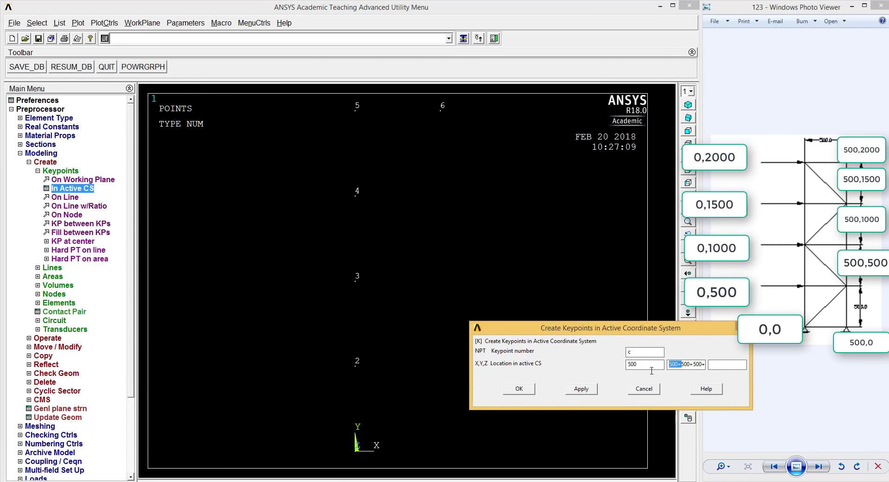
pyautogui.press('BackSpace')
pyautogui.click(582, 389)
pyautogui.moveTo(681, 366); pyautogui.dragTo(652, 370)
pyautogui.press('BackSpace')
pyautogui.click(583, 391)
# Create the last two keypoints at (500,500) and (500,0), and finish keypoint creation
pyautogui.moveTo(682, 365); pyautogui.dragTo(657, 367)
pyautogui.press('BackSpace')
pyautogui.click(581, 388)
pyautogui.moveTo(680, 366); pyautogui.dragTo(639, 372)
pyautogui.write('0')
pyautogui.click(519, 388)
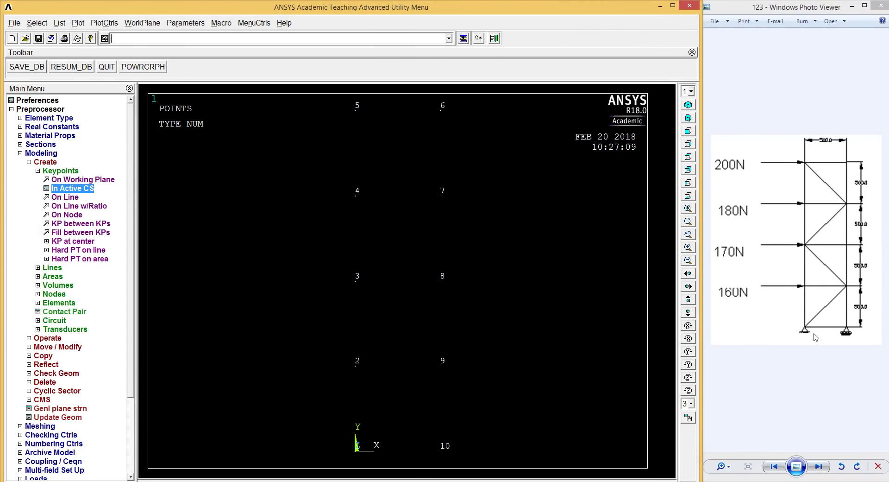
# Draw straight lines joining keypoints 1 to 10, 10 to 9, 9 to 8 and 8 to 7
pyautogui.click(56, 268)
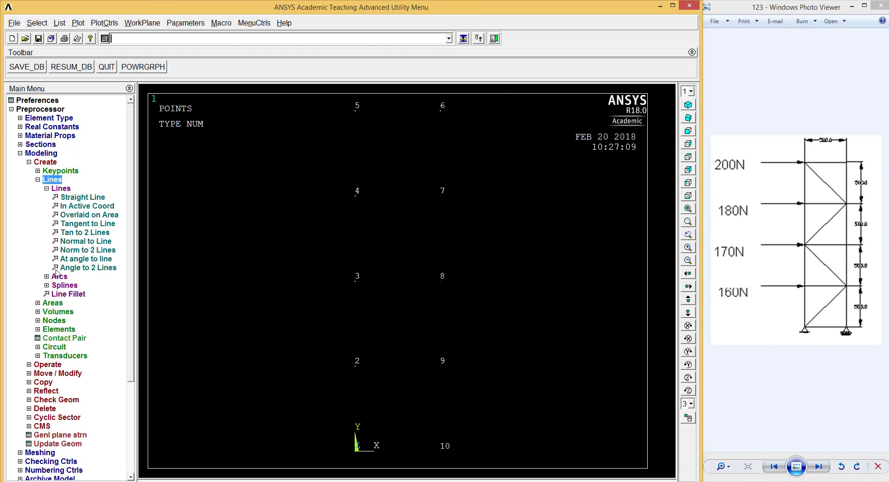
pyautogui.click(84, 198)
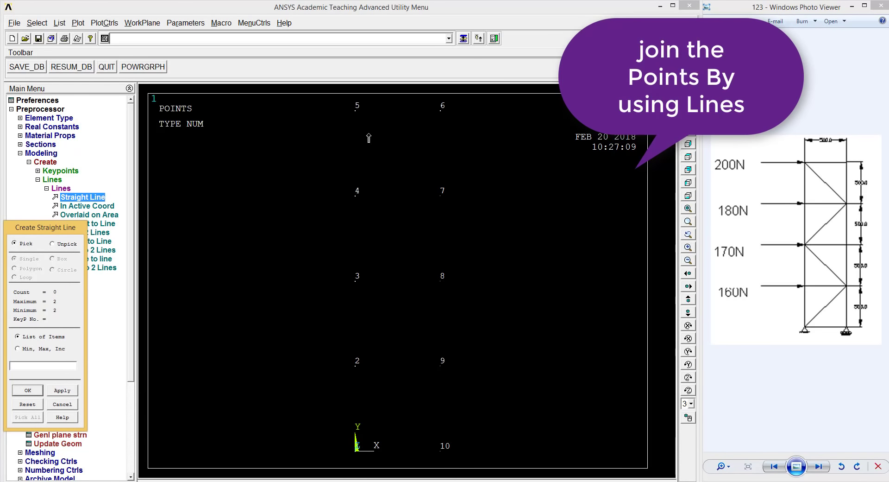
pyautogui.click(356, 446)
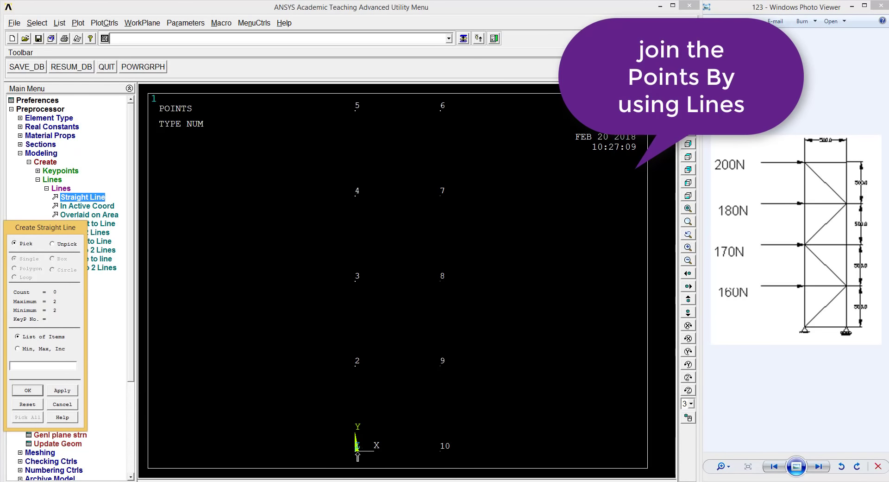
pyautogui.click(443, 457)
pyautogui.click(443, 458)
pyautogui.click(441, 366)
pyautogui.click(441, 366)
pyautogui.click(442, 280)
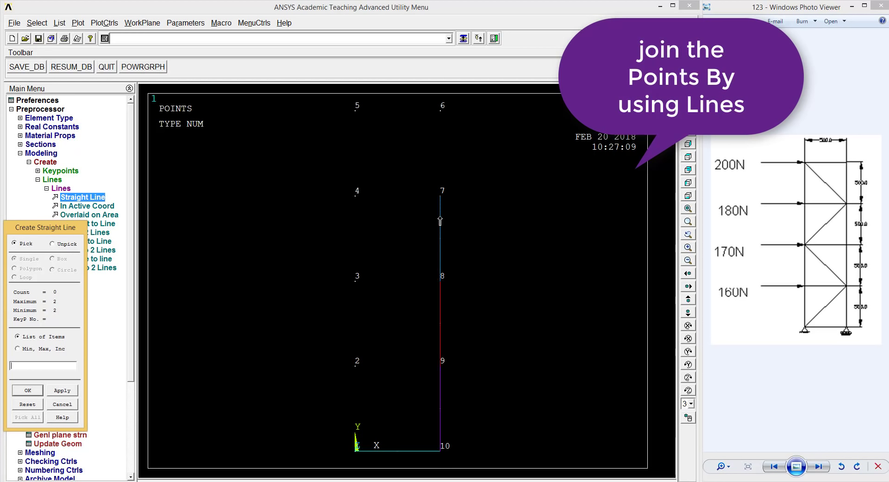
# Complete the truss outline with straight lines from keypoint 7 through 6, 5, 4, 3 and 2 to keypoint 1
pyautogui.click(441, 198)
pyautogui.click(442, 144)
pyautogui.click(438, 118)
pyautogui.moveTo(391, 127); pyautogui.dragTo(358, 361)
pyautogui.moveTo(357, 361); pyautogui.dragTo(356, 448)
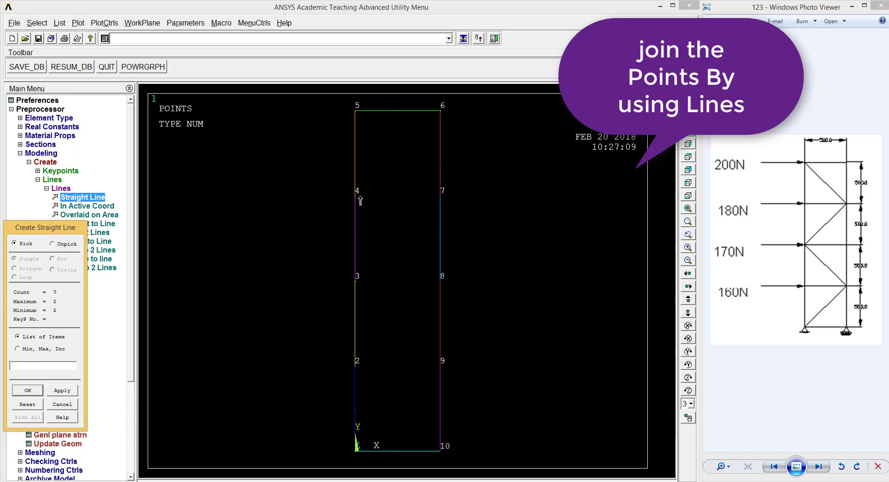
# Draw the horizontal members between keypoints 4 and 7, 3 and 8, and 2 and 9
pyautogui.moveTo(356, 196); pyautogui.dragTo(440, 196)
pyautogui.click(355, 280)
pyautogui.click(405, 290)
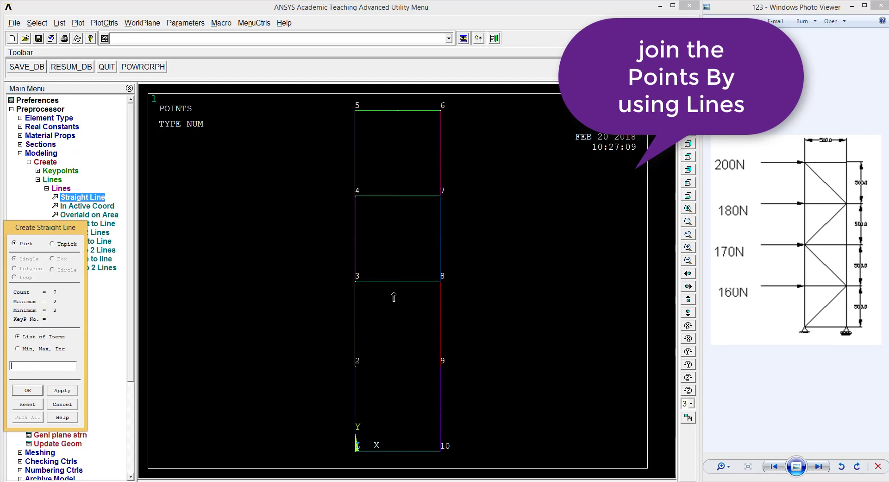
pyautogui.moveTo(356, 367); pyautogui.dragTo(440, 366)
# Draw the diagonal members joining keypoints 5 to 7, 7 to 3, 3 to 9 and 9 to 1, and finish line creation
pyautogui.moveTo(355, 110); pyautogui.dragTo(364, 281)
pyautogui.click(363, 293)
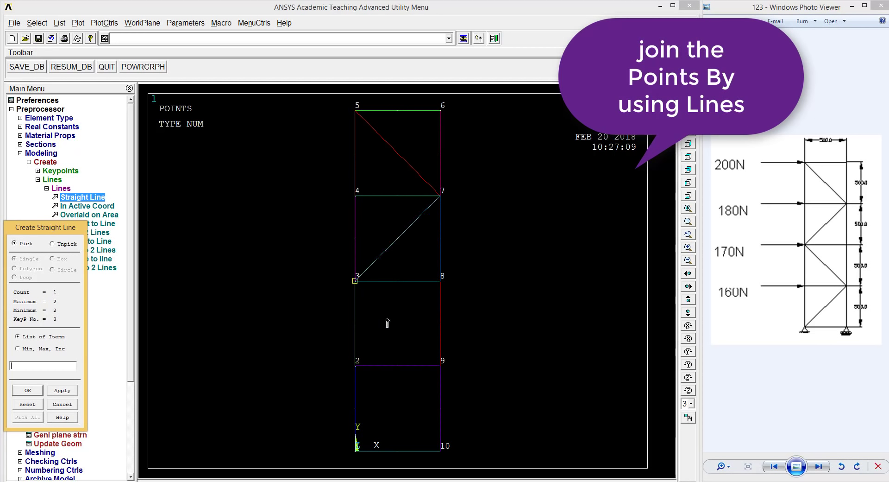
pyautogui.click(429, 371)
pyautogui.click(439, 376)
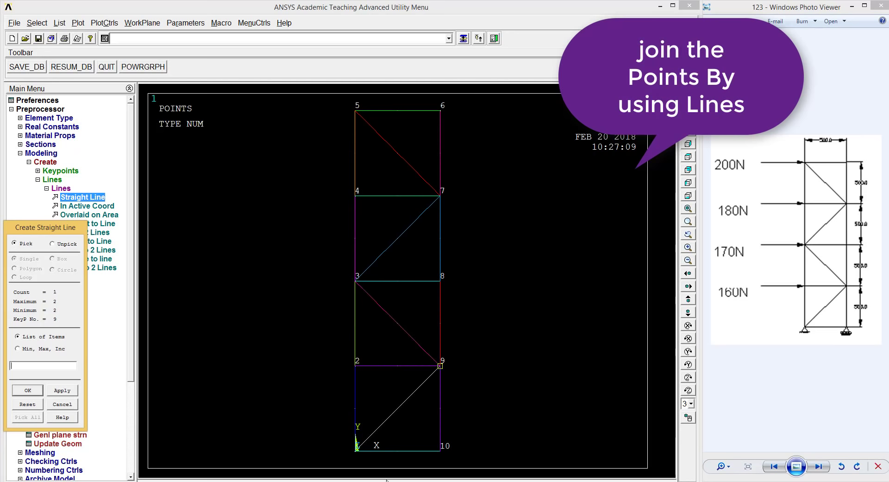
pyautogui.click(355, 451)
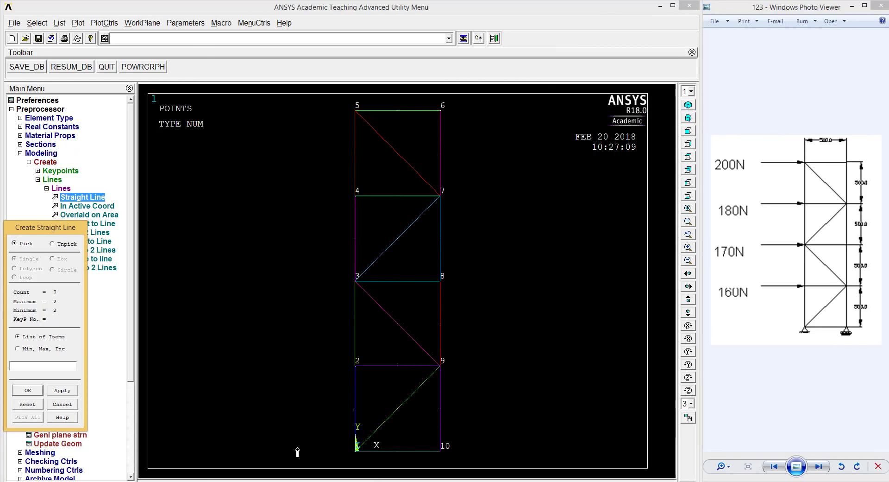
pyautogui.click(27, 391)
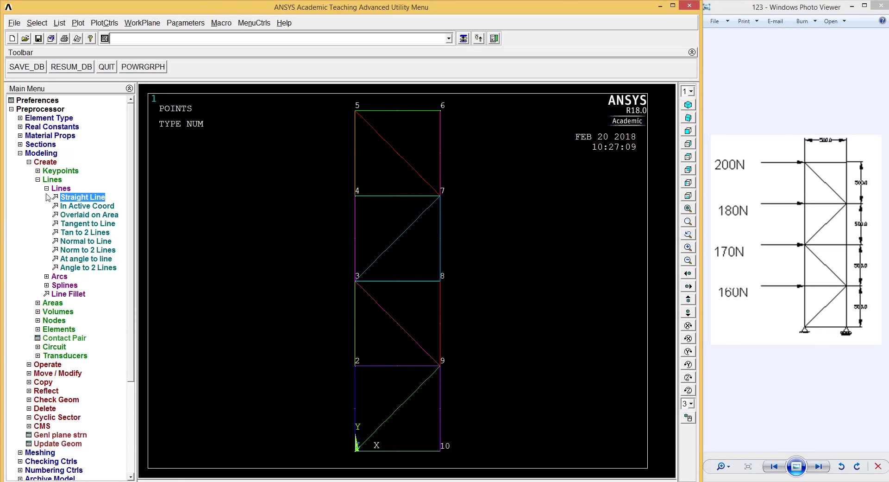
# Assign one element division to every truss line with the MeshTool's line size control
pyautogui.click(29, 162)
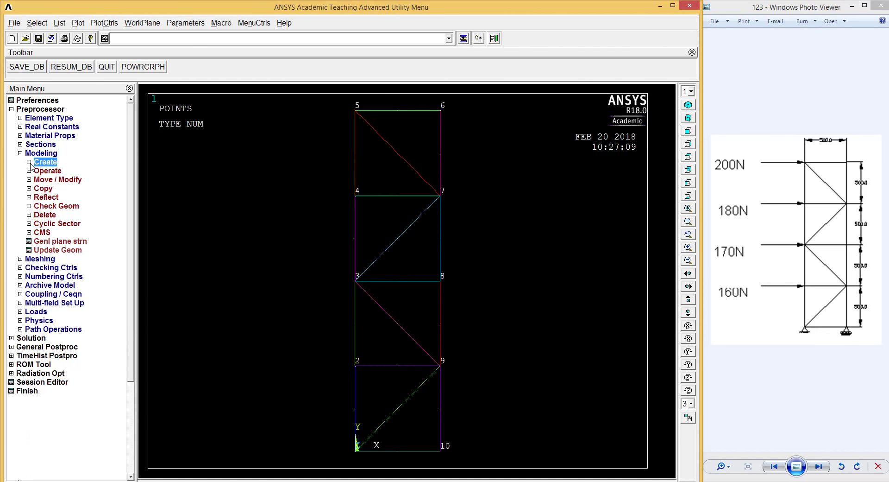
pyautogui.click(36, 259)
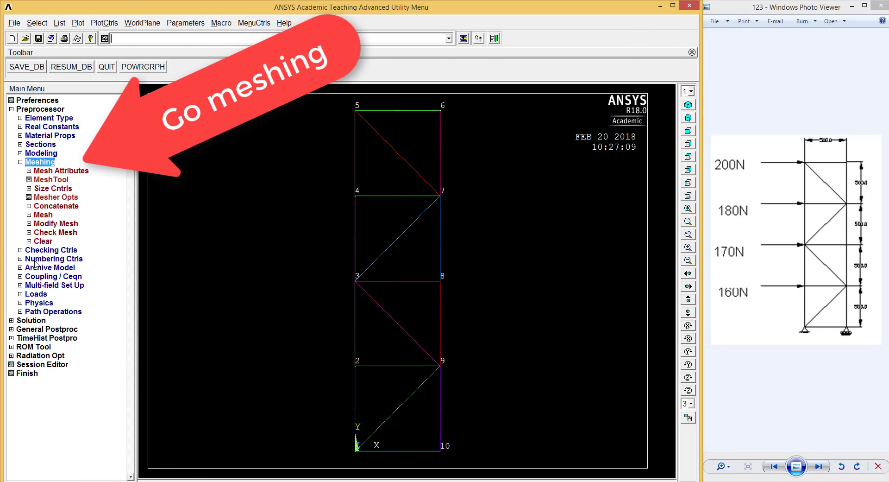
pyautogui.click(51, 179)
pyautogui.moveTo(794, 31); pyautogui.dragTo(610, 68)
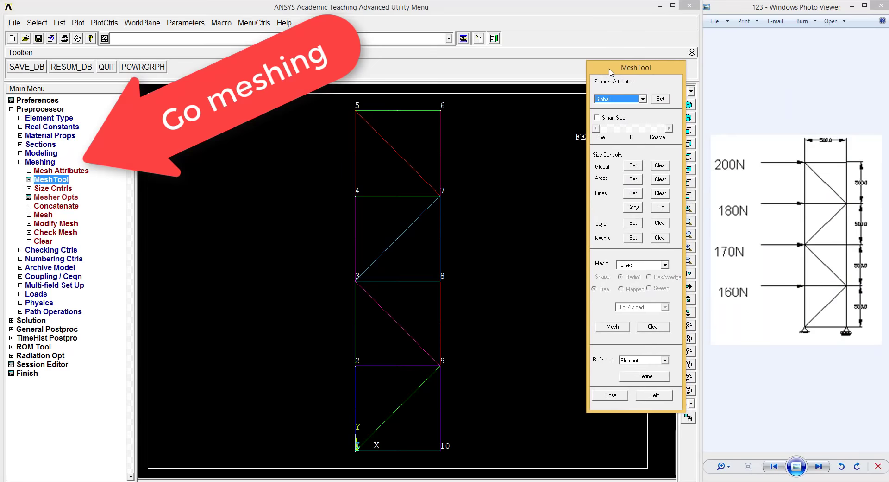
pyautogui.click(628, 194)
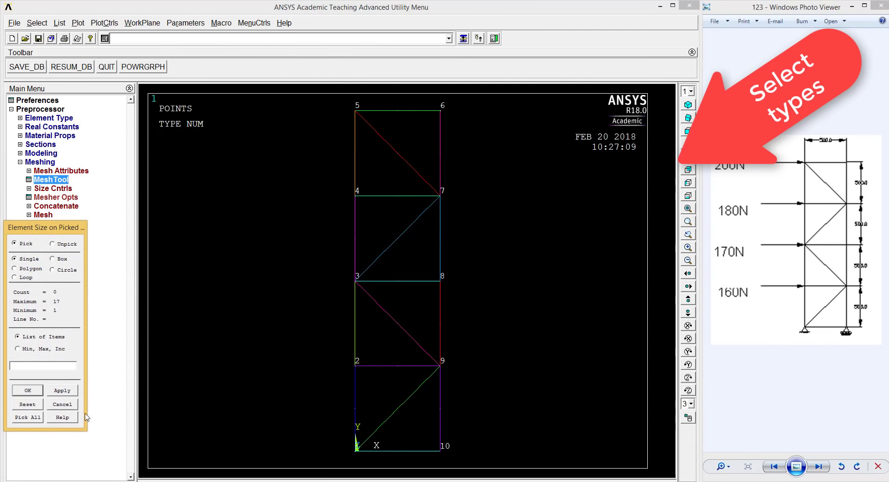
pyautogui.click(28, 417)
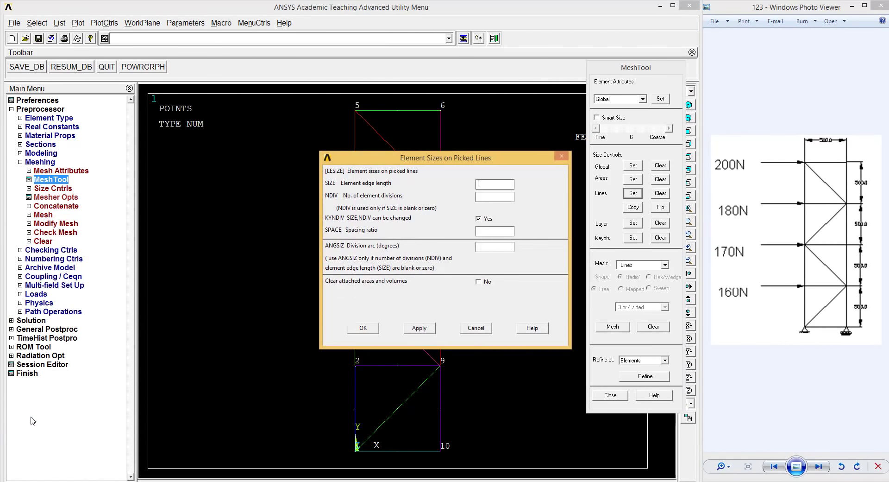
pyautogui.click(493, 197)
pyautogui.write('1')
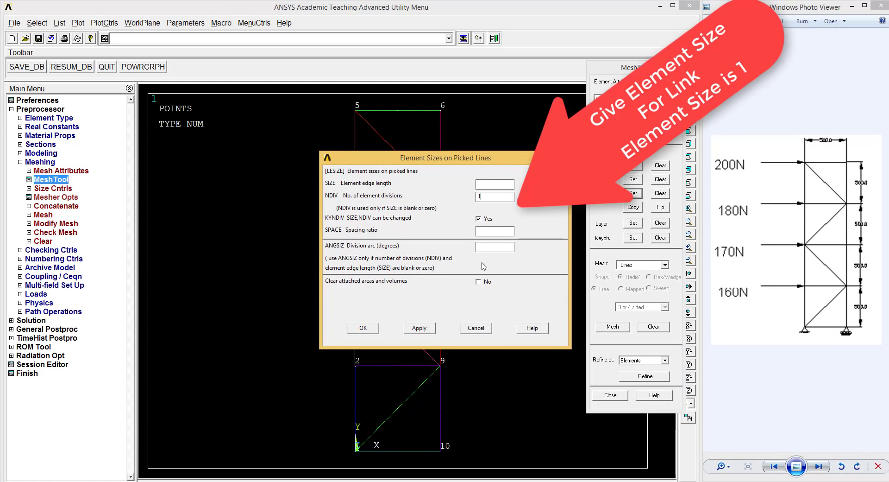
pyautogui.click(363, 328)
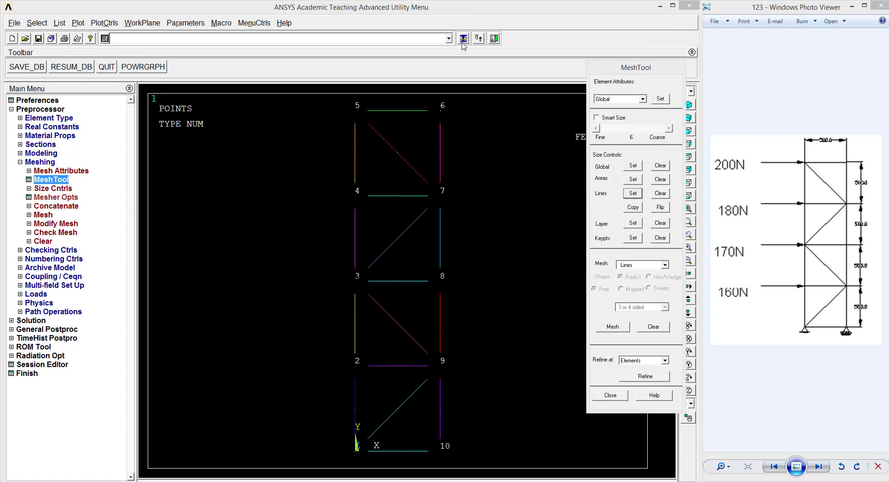
# Mesh all the truss lines and close the MeshTool
pyautogui.click(612, 326)
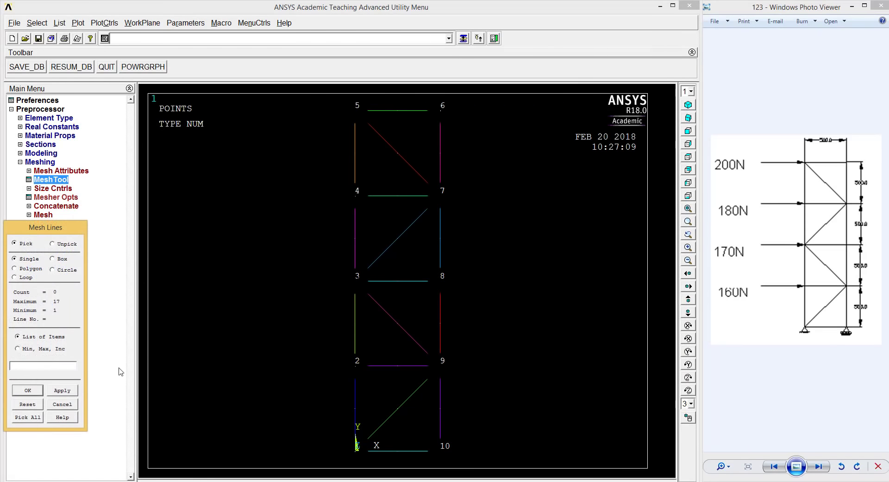
pyautogui.click(27, 417)
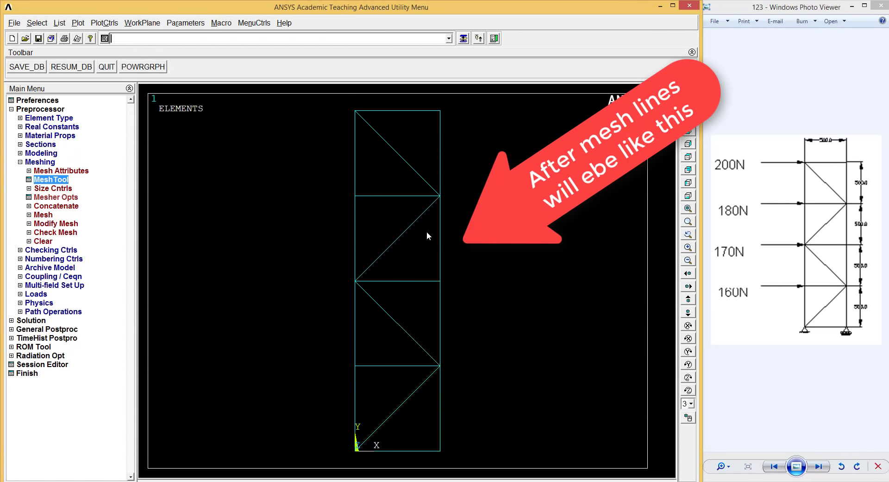
pyautogui.click(463, 41)
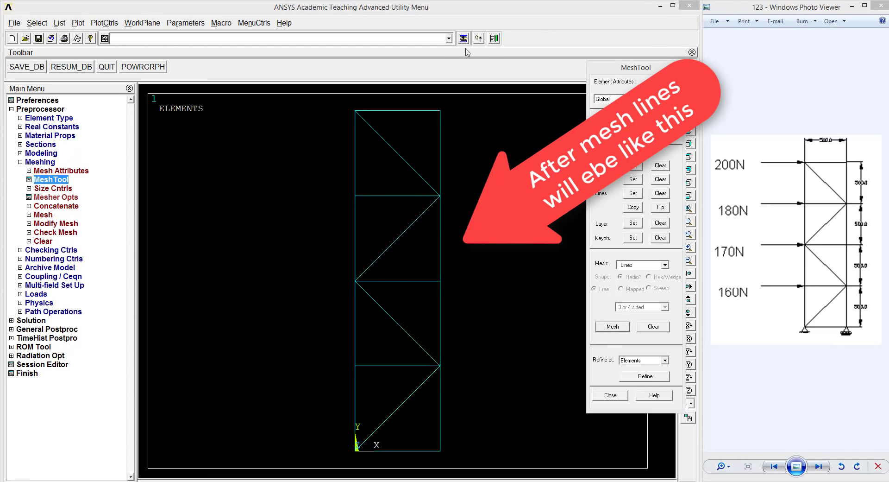
pyautogui.click(610, 395)
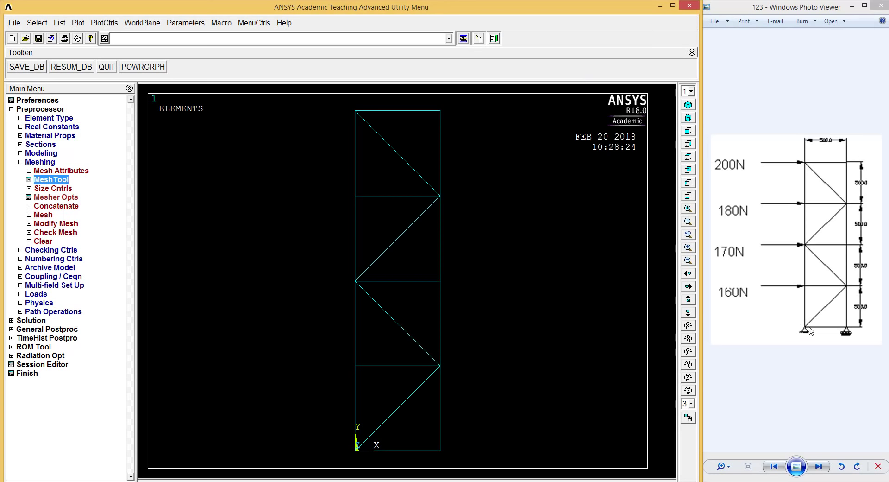
# Constrain all degrees of freedom at the truss's lower-left node, at the coordinate origin
pyautogui.click(40, 296)
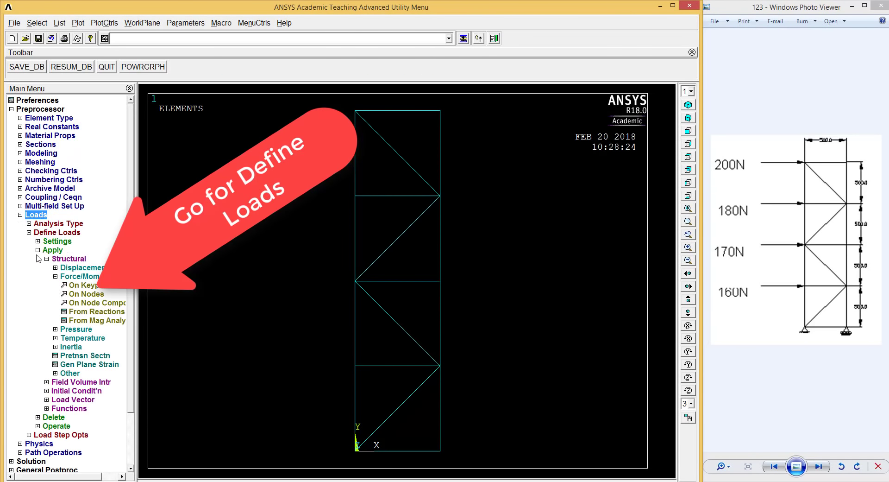
pyautogui.click(74, 270)
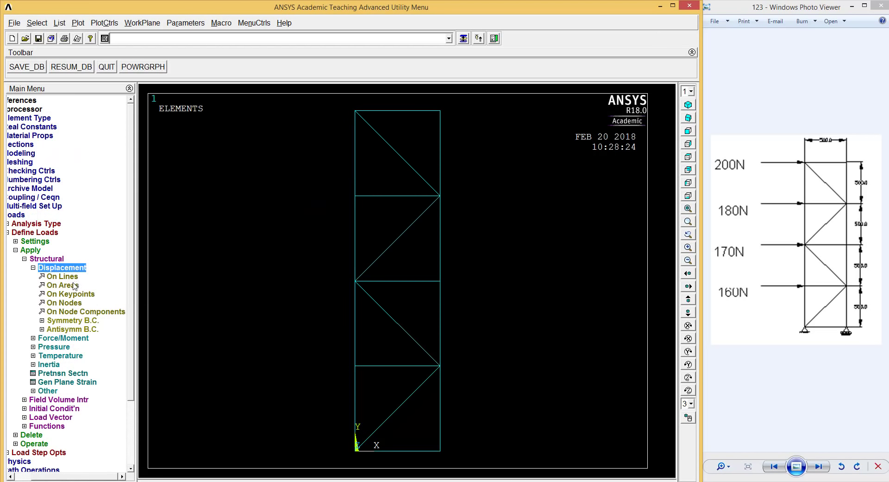
pyautogui.click(70, 303)
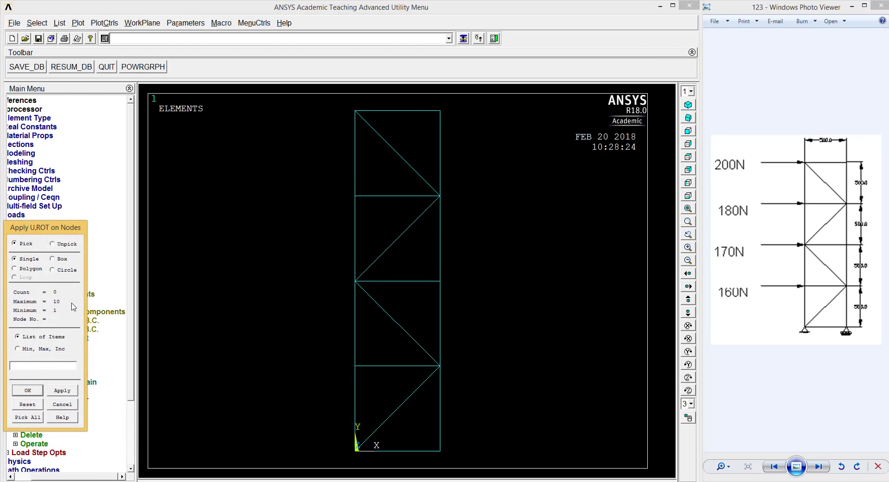
pyautogui.click(356, 449)
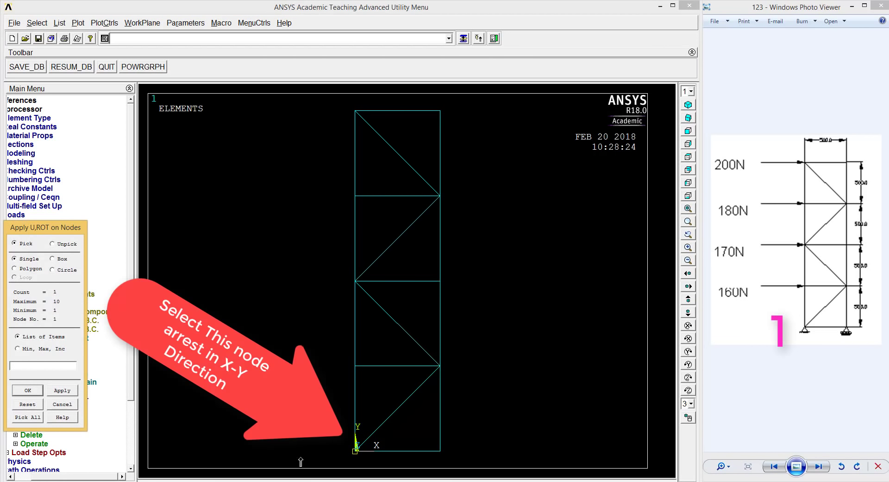
pyautogui.click(28, 390)
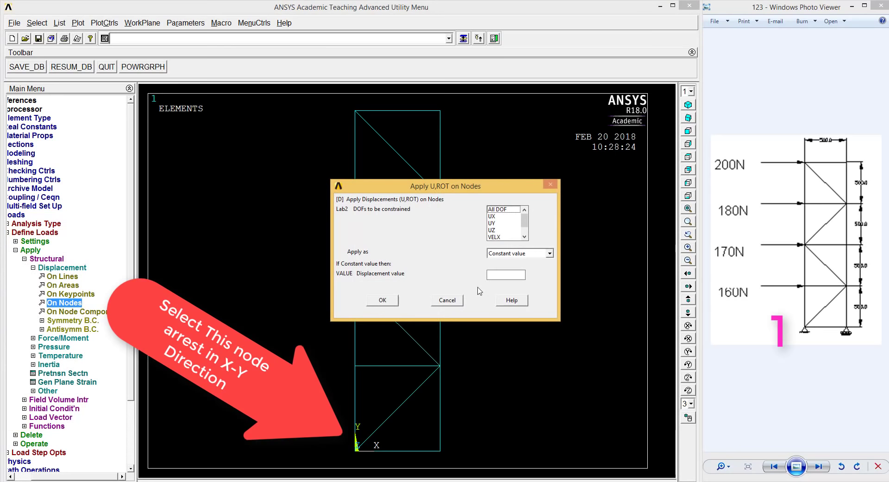
pyautogui.click(508, 209)
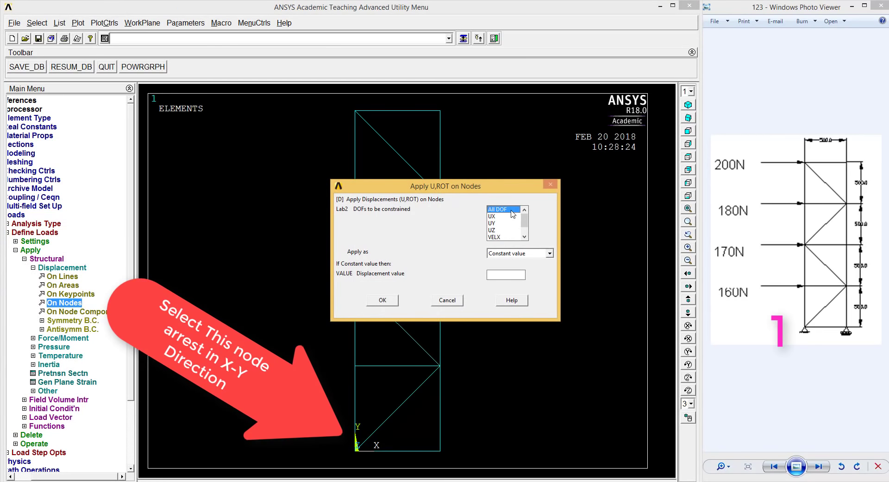
pyautogui.click(382, 301)
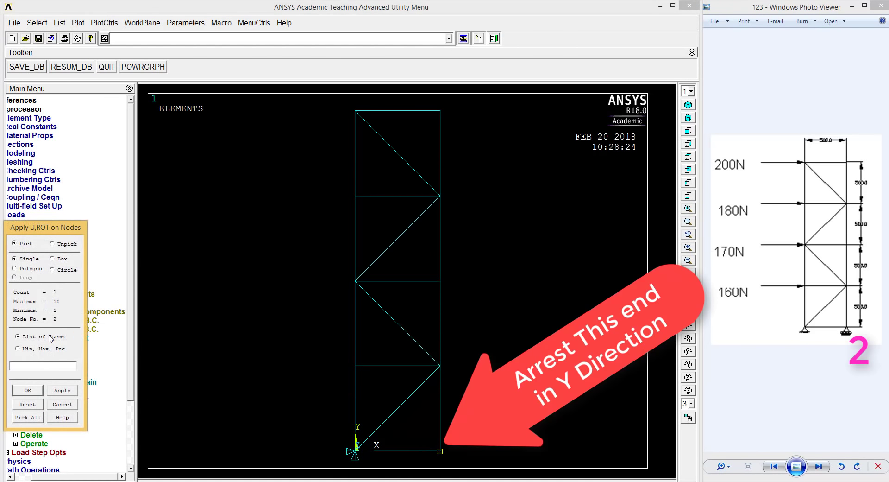
# Constrain only the UY displacement at the truss's lower-right support node
pyautogui.click(27, 391)
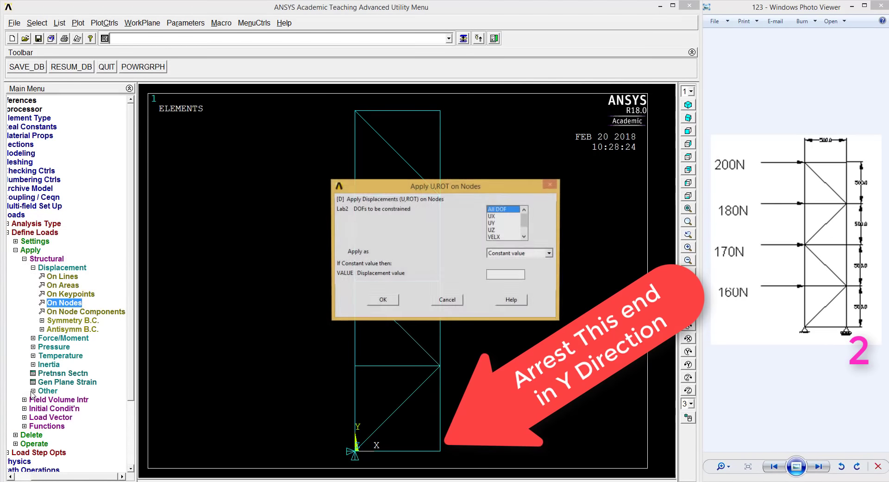
pyautogui.click(495, 223)
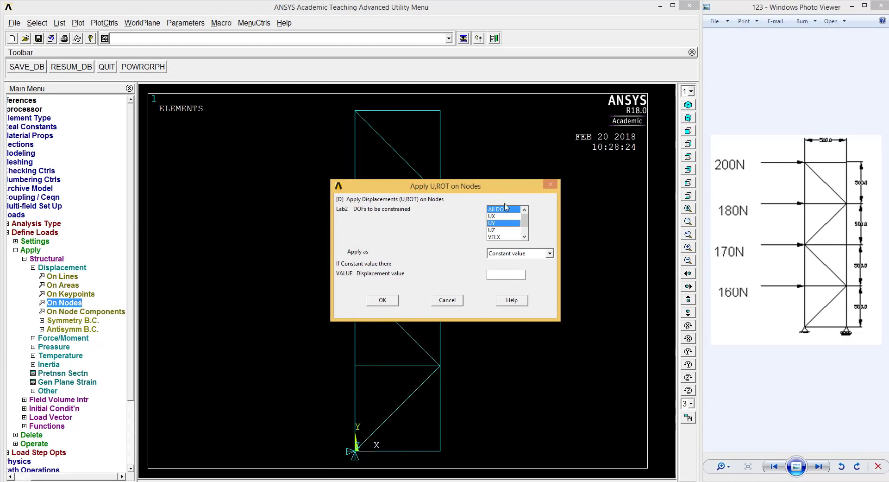
pyautogui.click(382, 300)
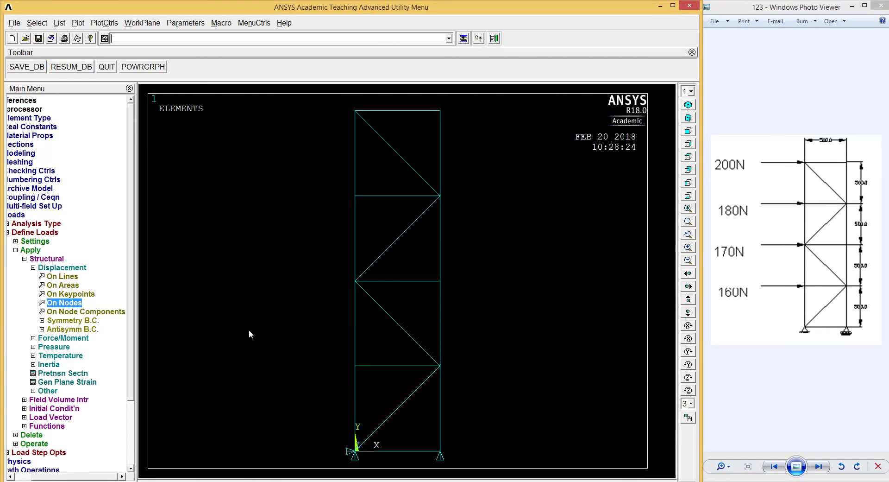
# Apply a constant FX force of 200 at the truss's top-left keypoint
pyautogui.click(56, 337)
pyautogui.click(100, 285)
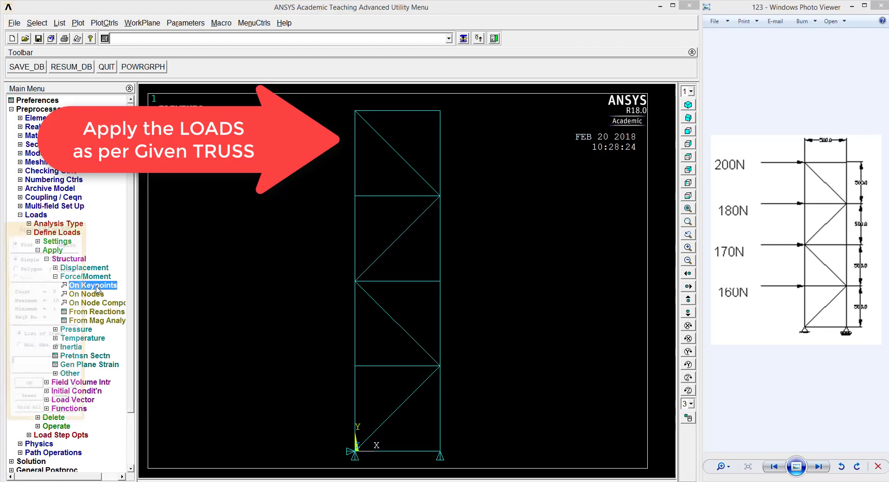
pyautogui.click(34, 391)
pyautogui.click(505, 260)
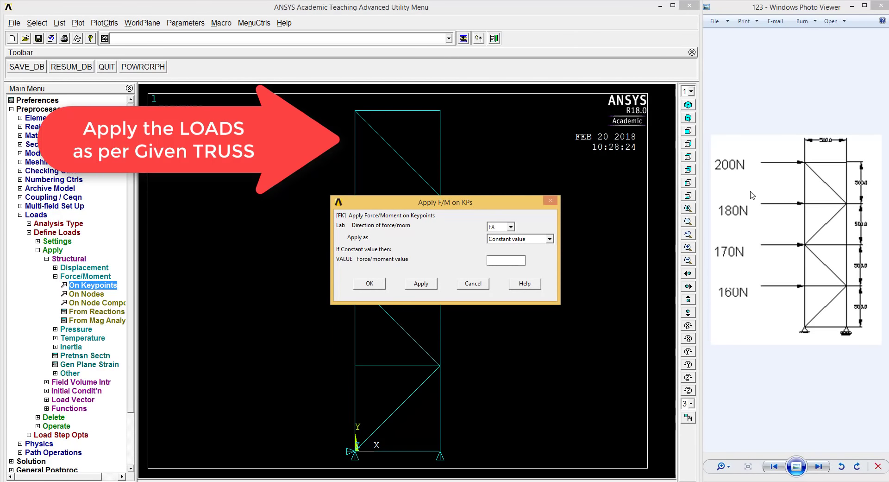
pyautogui.write('200')
pyautogui.click(420, 283)
# Apply a constant FX force of 180 at keypoint 4, one bay below the top-left corner
pyautogui.click(357, 199)
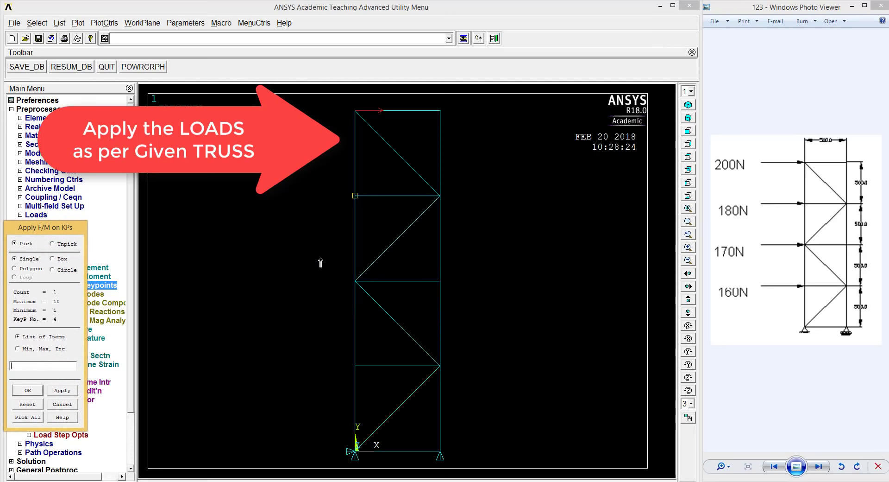
pyautogui.click(68, 392)
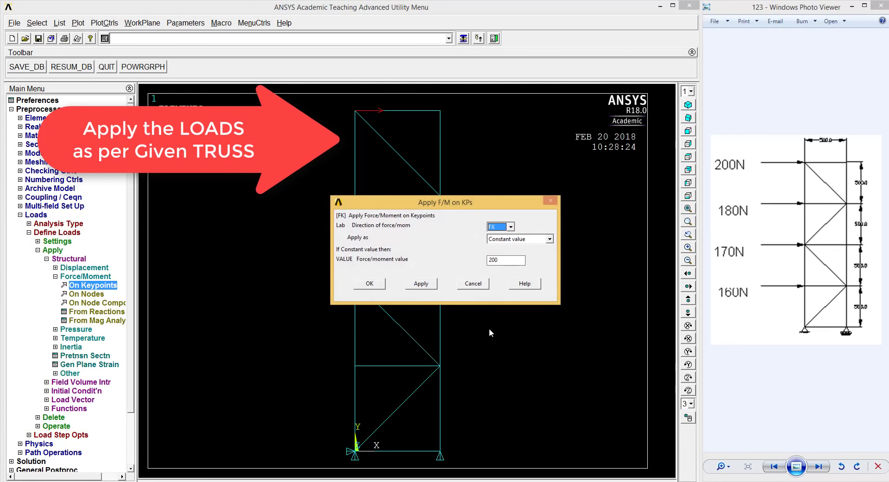
pyautogui.doubleClick(514, 262)
pyautogui.write('180')
pyautogui.click(429, 284)
# Apply a constant FX force of 170 at keypoint 3, midway up the left chord
pyautogui.click(355, 281)
pyautogui.click(62, 391)
pyautogui.click(418, 284)
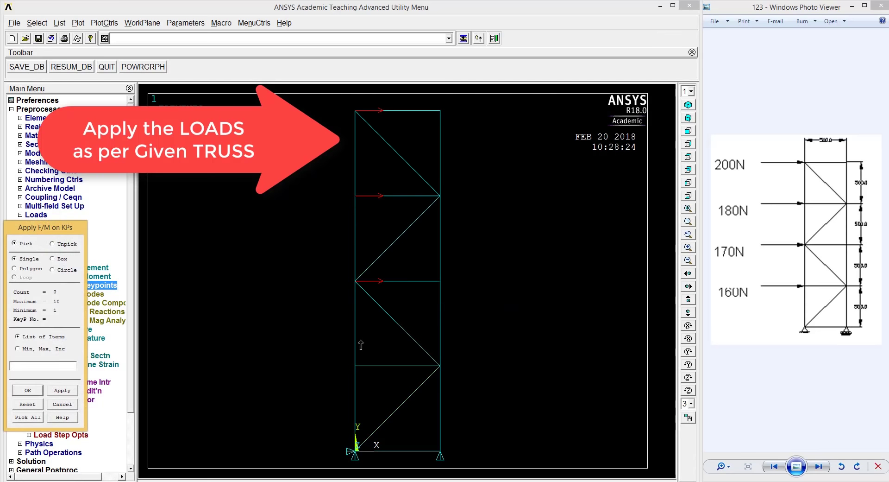
# Apply a constant FX force of 160 at keypoint 2, one bay above the left support, and finish applying forces
pyautogui.click(355, 365)
pyautogui.click(62, 391)
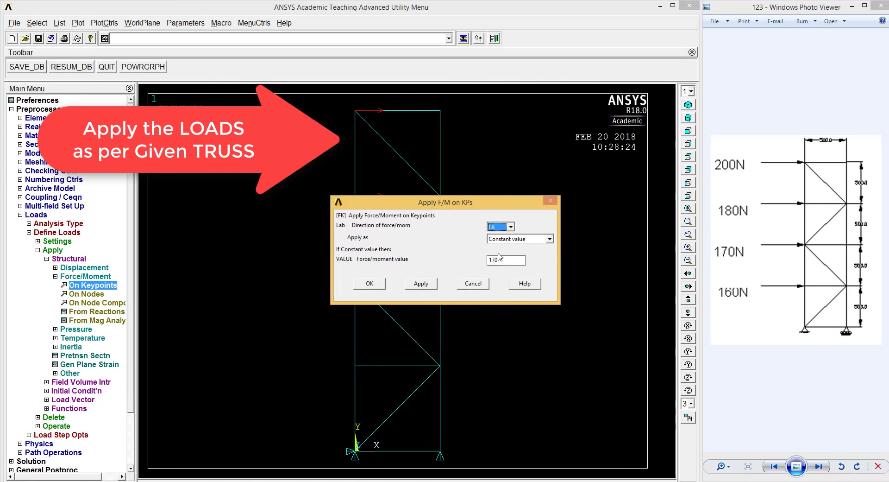
pyautogui.press('Tab')
pyautogui.press('Tab')
pyautogui.write('160')
pyautogui.click(373, 284)
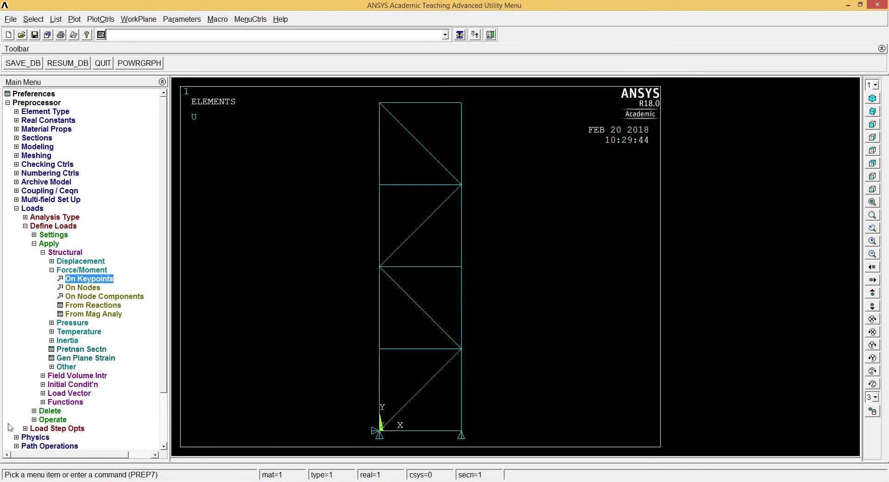
# Plot the keypoints alone to check the applied forces, and display a multi-plot of all model entities
pyautogui.click(34, 243)
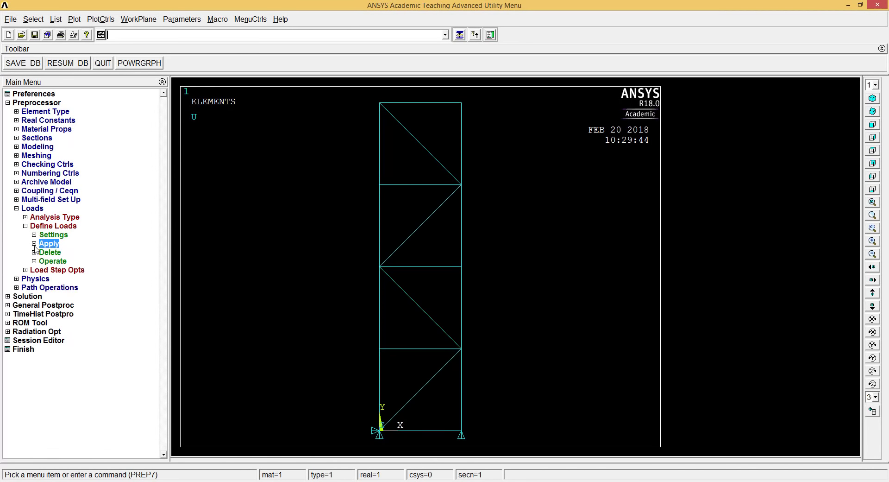
pyautogui.click(17, 209)
pyautogui.click(74, 20)
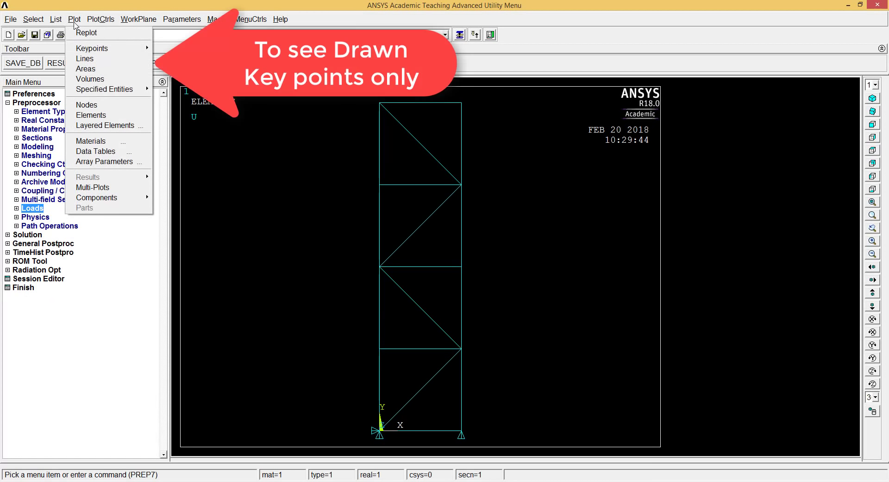
pyautogui.moveTo(107, 50)
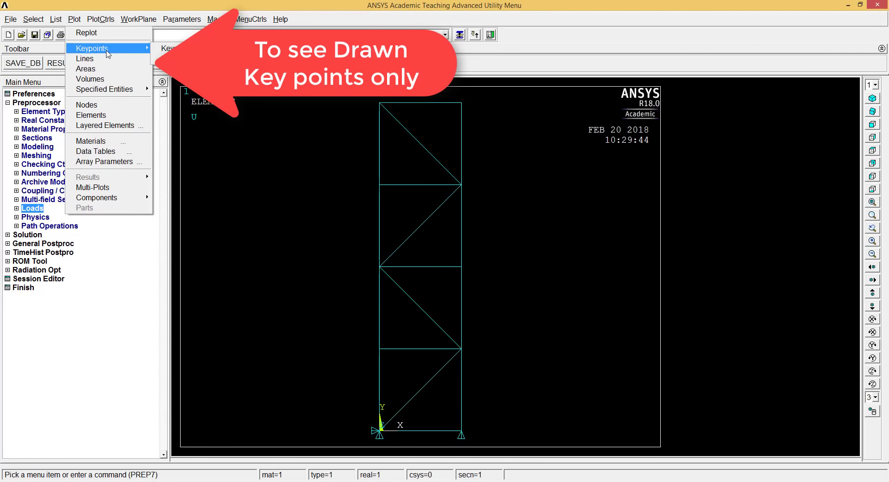
pyautogui.click(168, 48)
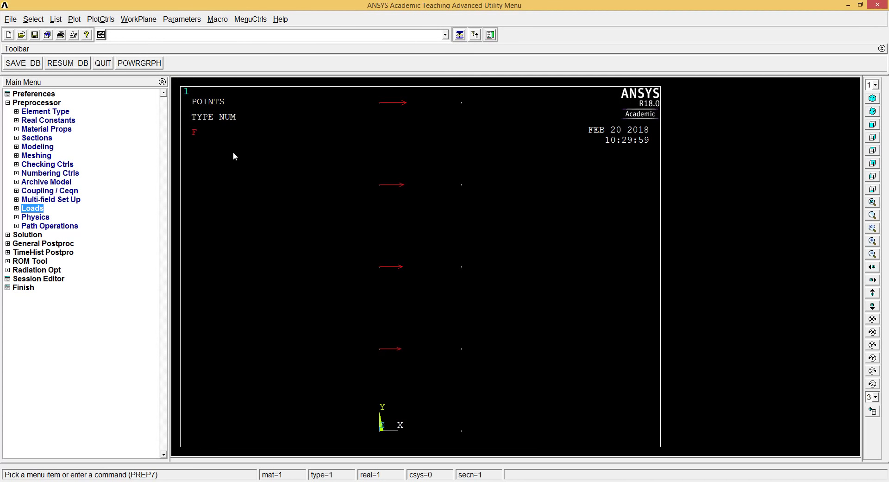
pyautogui.click(81, 20)
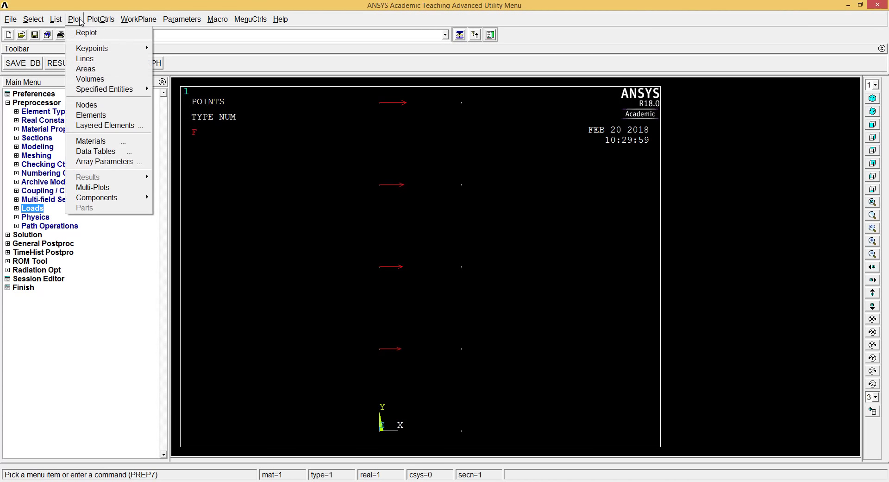
pyautogui.click(93, 187)
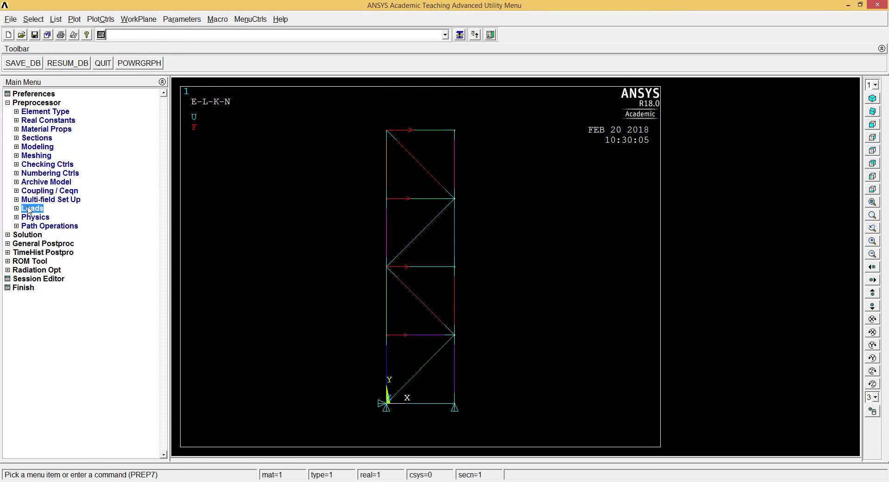
# Solve the current load step, then dismiss the completion note and the solution status summary
pyautogui.click(27, 234)
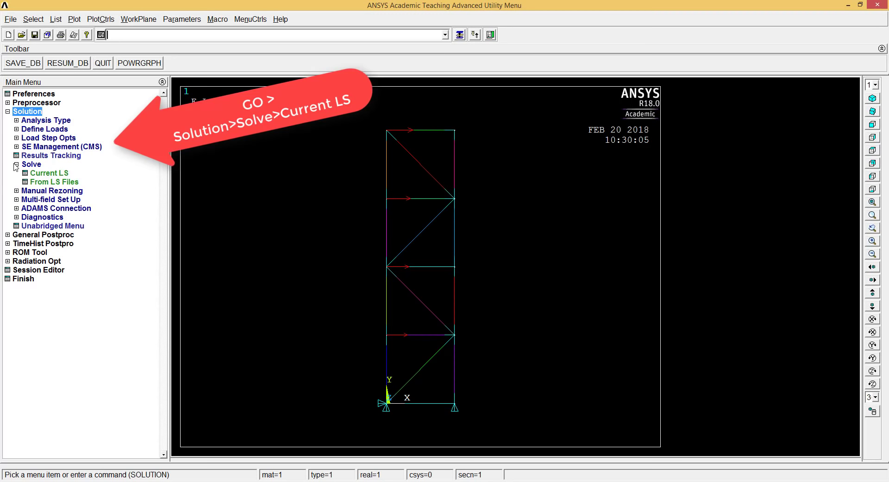
pyautogui.click(17, 164)
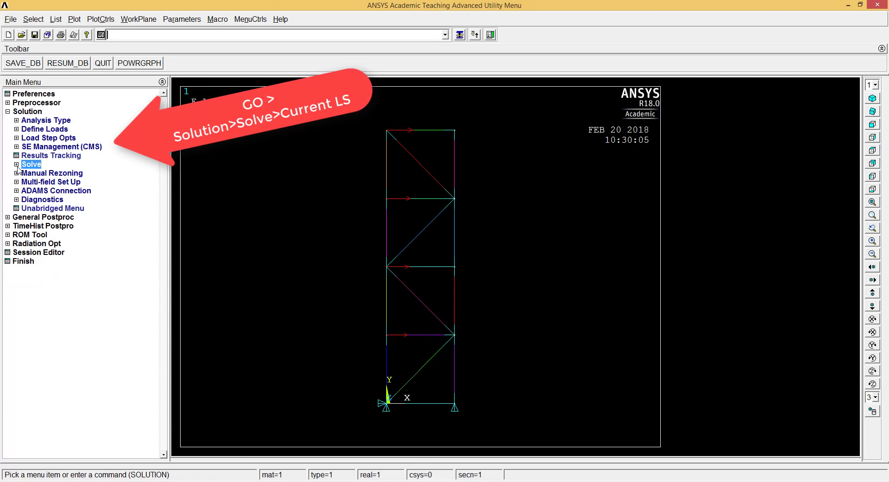
pyautogui.click(17, 164)
pyautogui.click(37, 174)
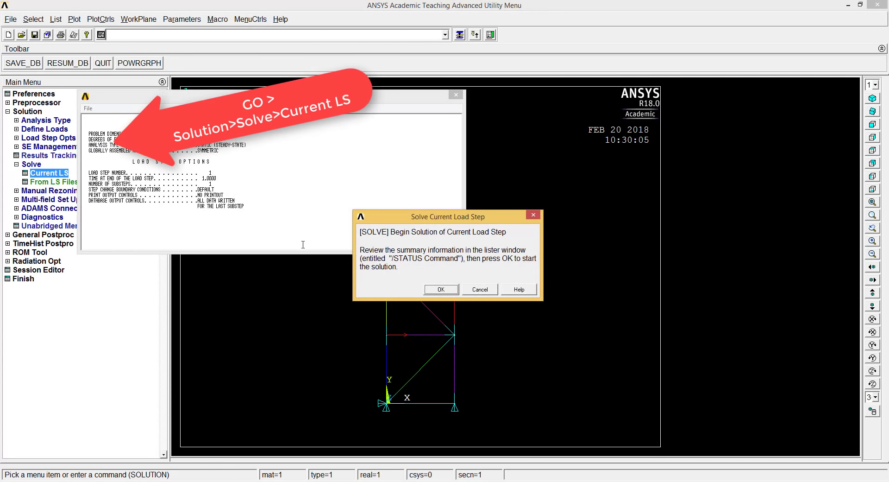
pyautogui.click(445, 289)
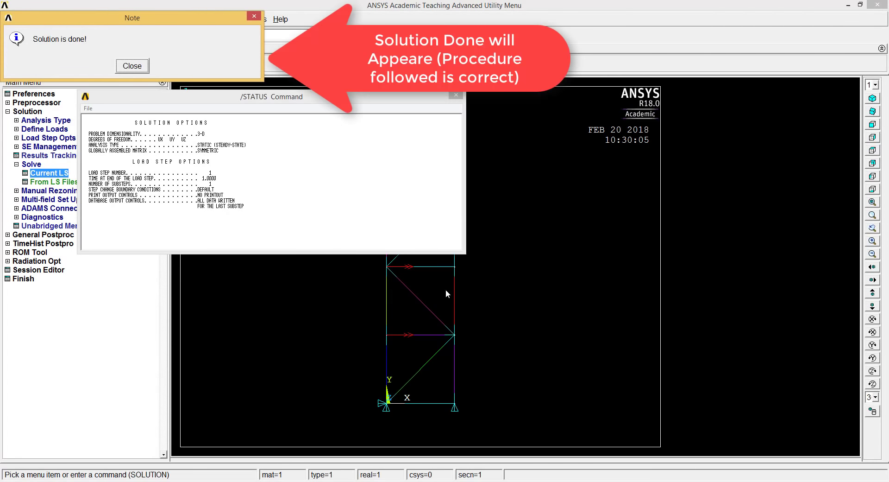
pyautogui.click(132, 66)
pyautogui.click(456, 95)
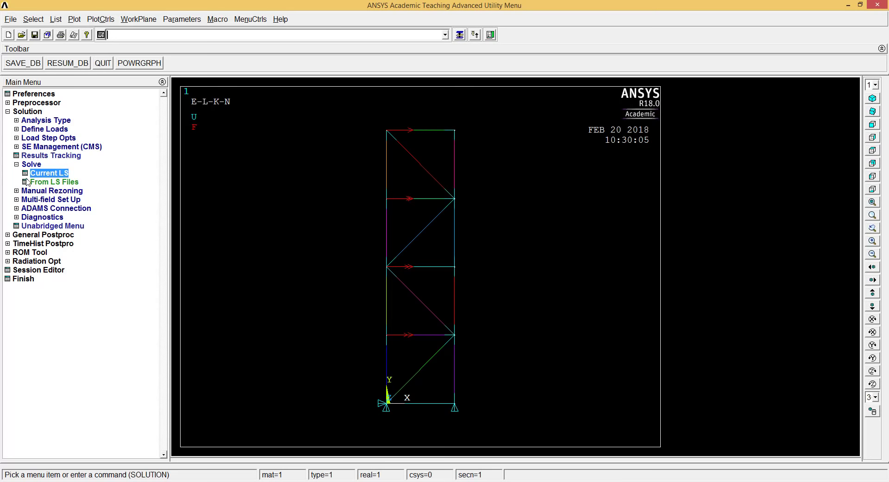
# Plot the nodal von Mises stress contour using the deformed shape with undeformed model
pyautogui.click(34, 235)
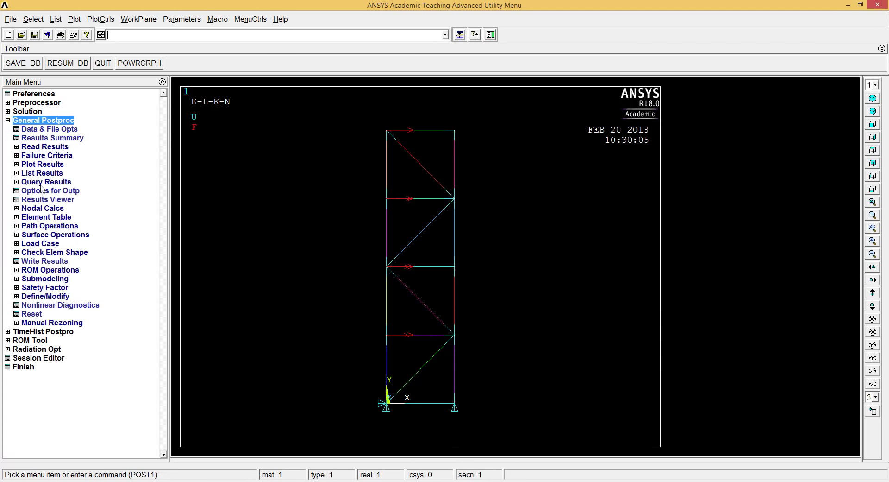
pyautogui.click(51, 165)
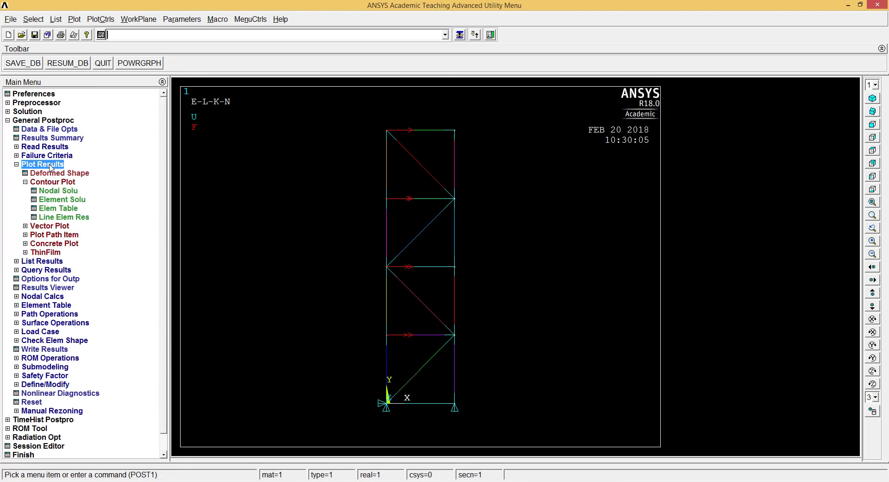
pyautogui.click(66, 190)
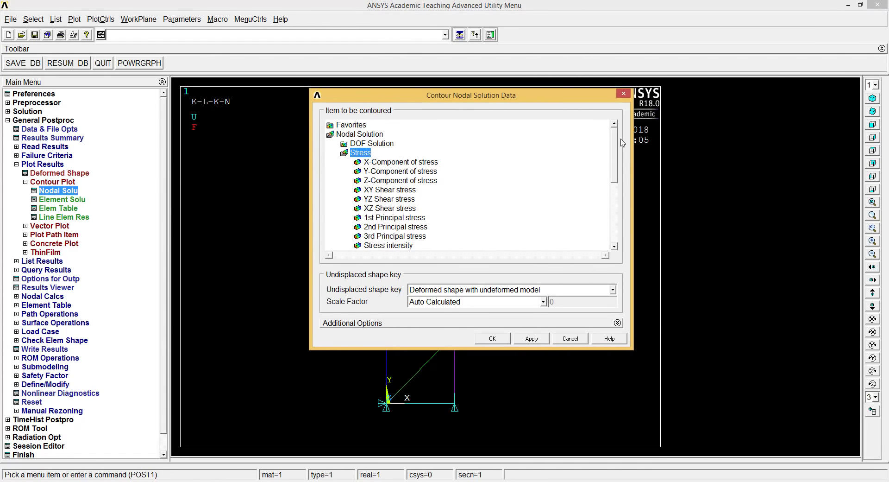
pyautogui.moveTo(613, 155); pyautogui.dragTo(614, 186)
pyautogui.click(400, 181)
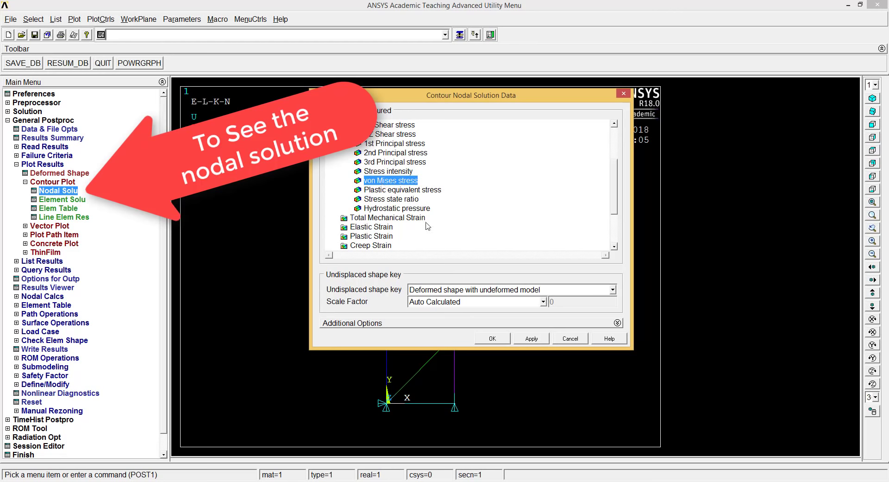
pyautogui.click(612, 289)
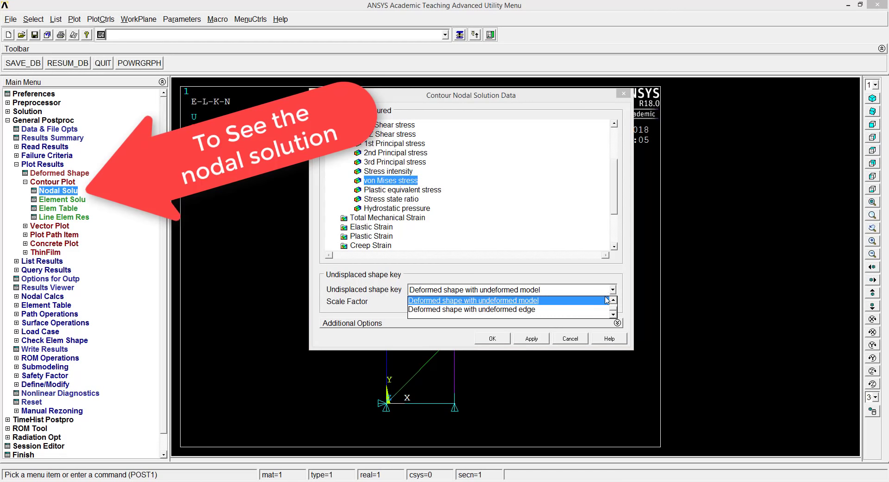
pyautogui.click(528, 302)
pyautogui.click(492, 340)
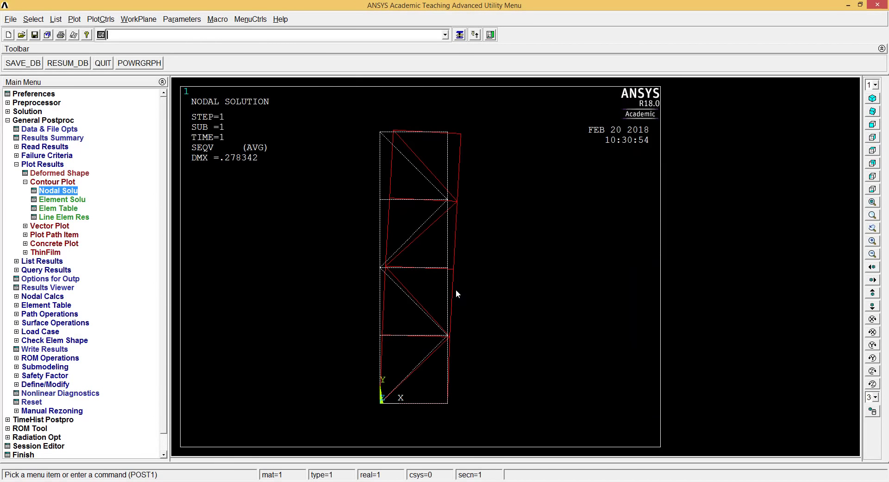
# Replot the nodal von Mises stress contour using the deformed shape with undeformed edge
pyautogui.click(68, 192)
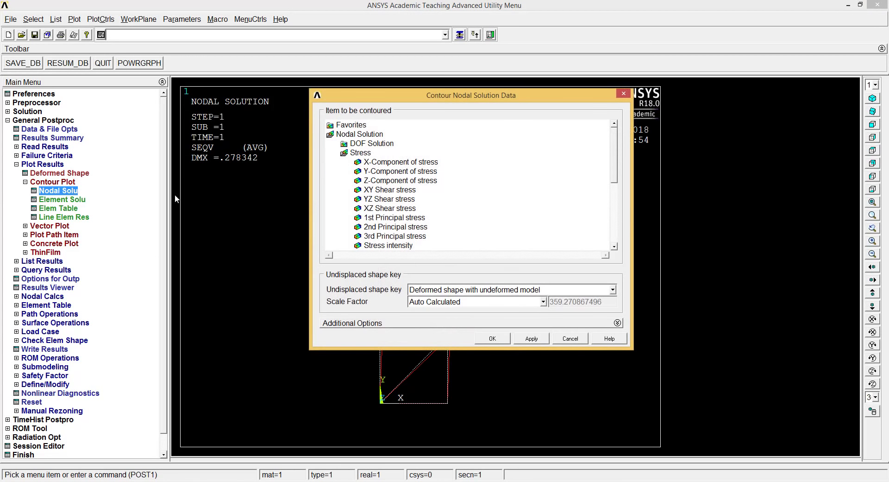
pyautogui.click(554, 291)
pyautogui.click(532, 309)
pyautogui.click(492, 338)
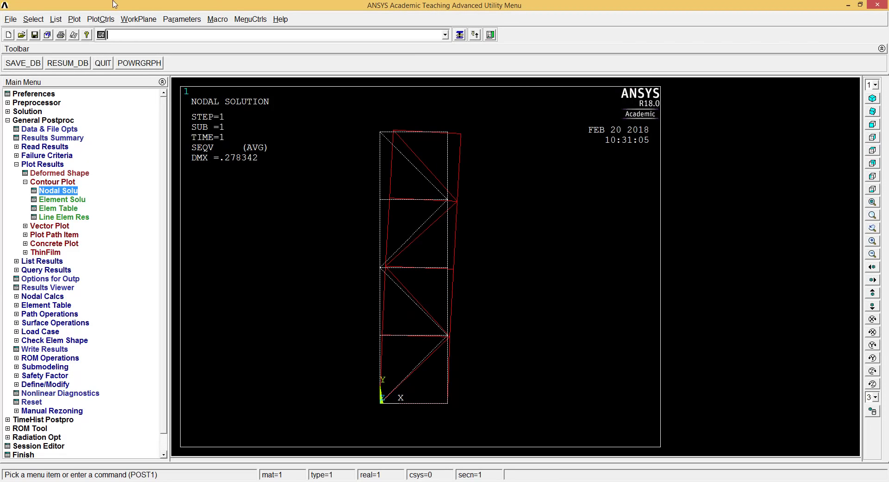
# Turn on the display of element shapes based on real constant descriptions and replot the stress contour
pyautogui.click(77, 22)
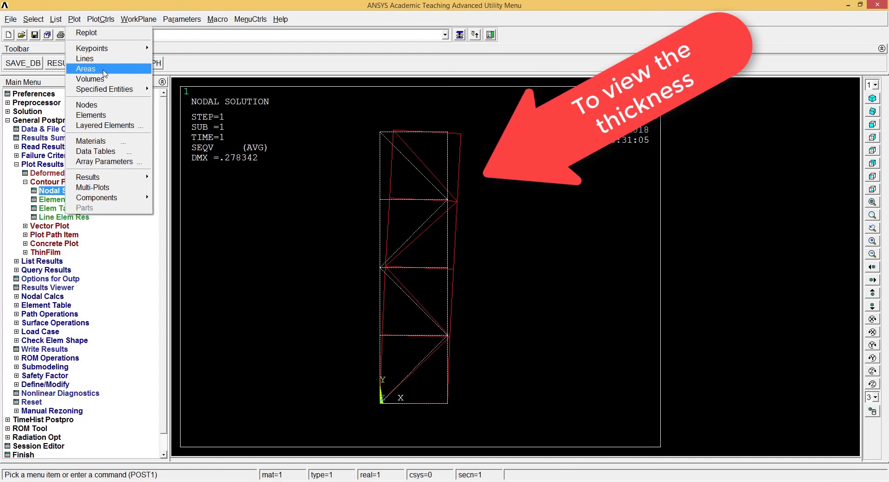
pyautogui.moveTo(102, 22)
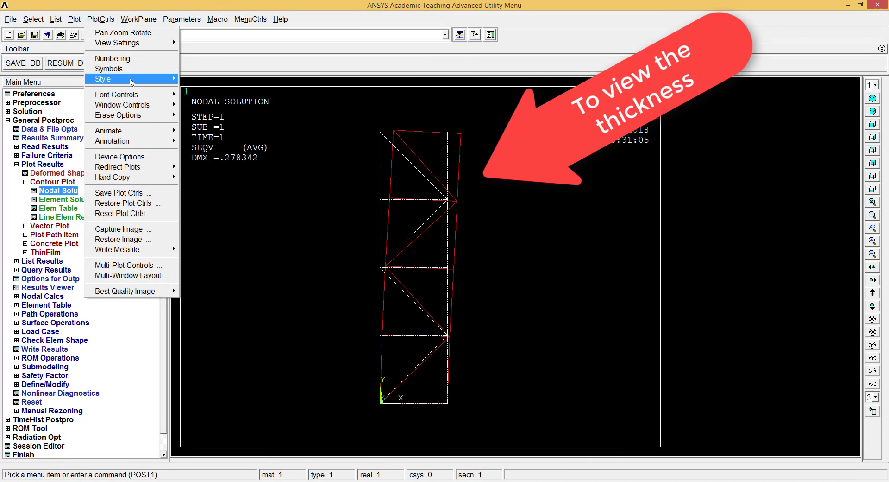
pyautogui.moveTo(133, 79)
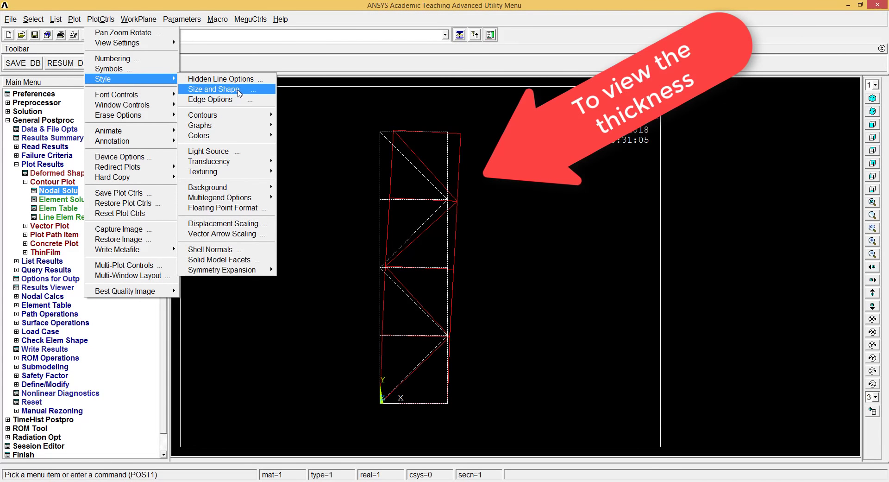
pyautogui.click(217, 89)
pyautogui.click(491, 161)
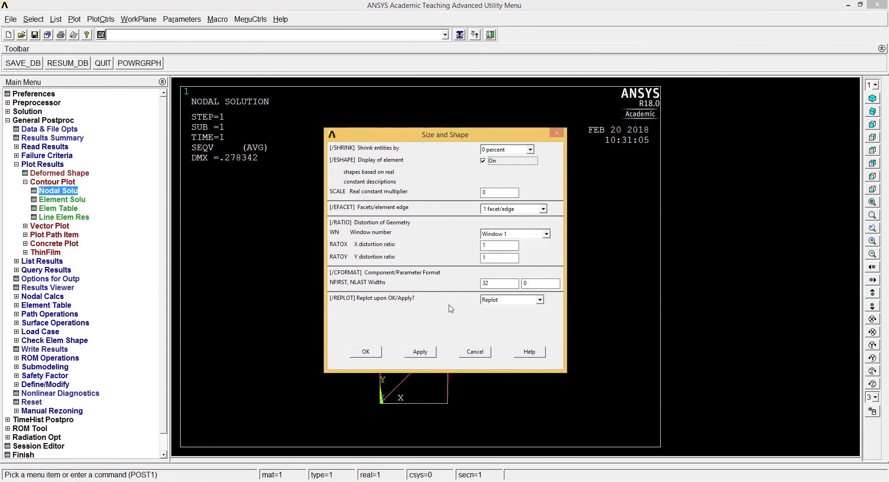
pyautogui.click(366, 352)
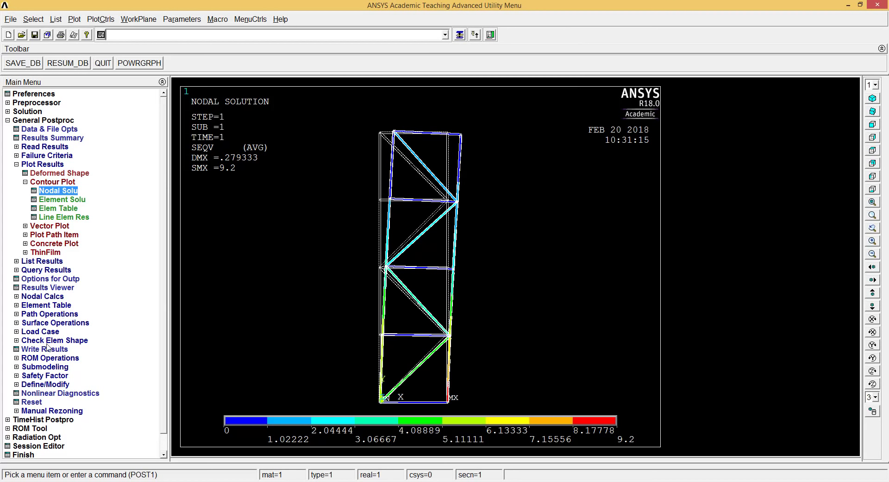
# Search the help documentation for "element library" and open the Element Library chapter of the Element Reference
pyautogui.click(281, 20)
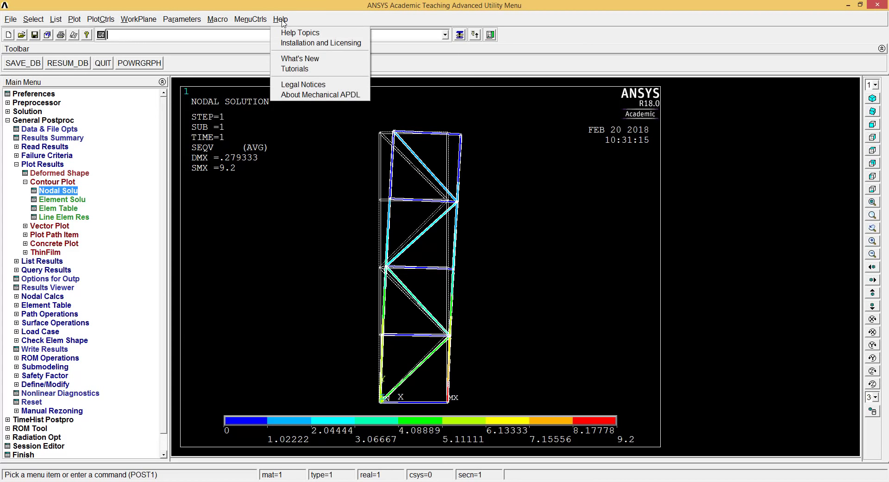
pyautogui.click(291, 34)
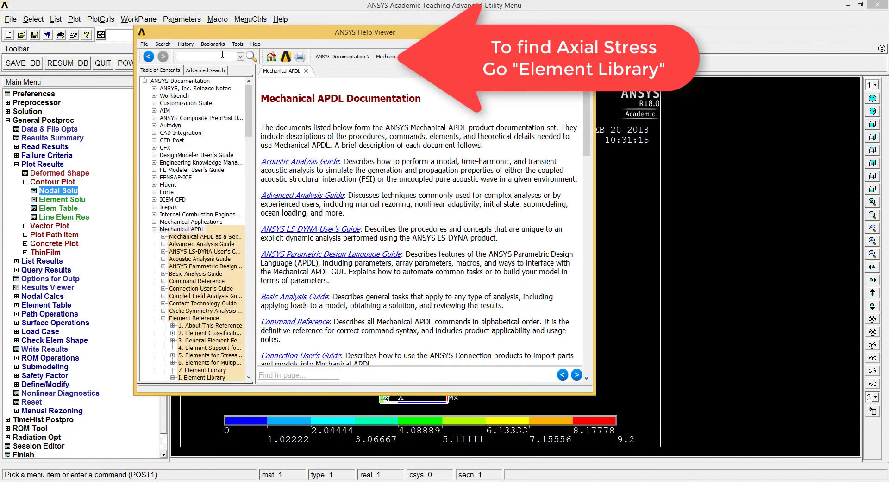
pyautogui.click(223, 54)
pyautogui.write('element library')
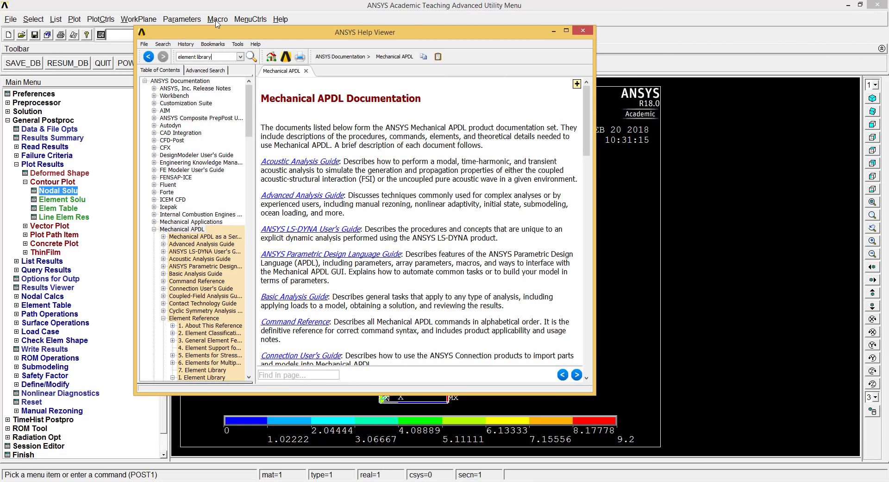
pyautogui.press('Return')
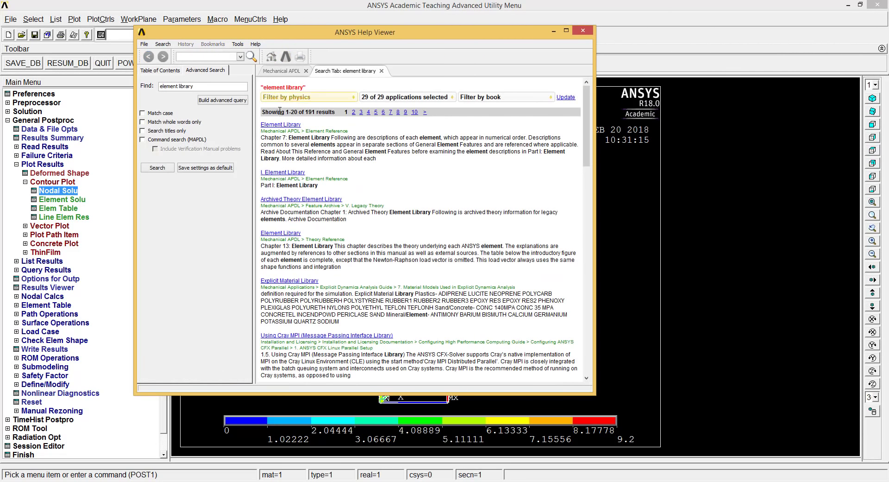
pyautogui.click(280, 124)
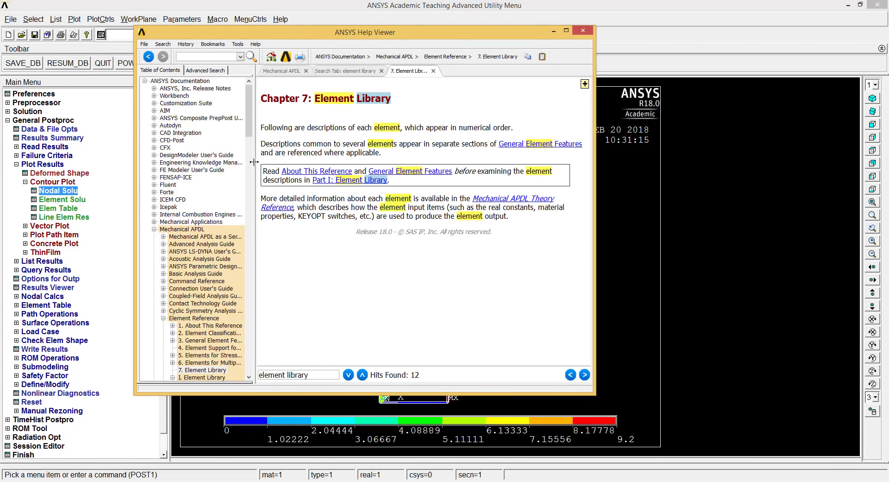
# Open the LINK180 element page from the Element Library contents
pyautogui.scroll(-8, 249, 135)
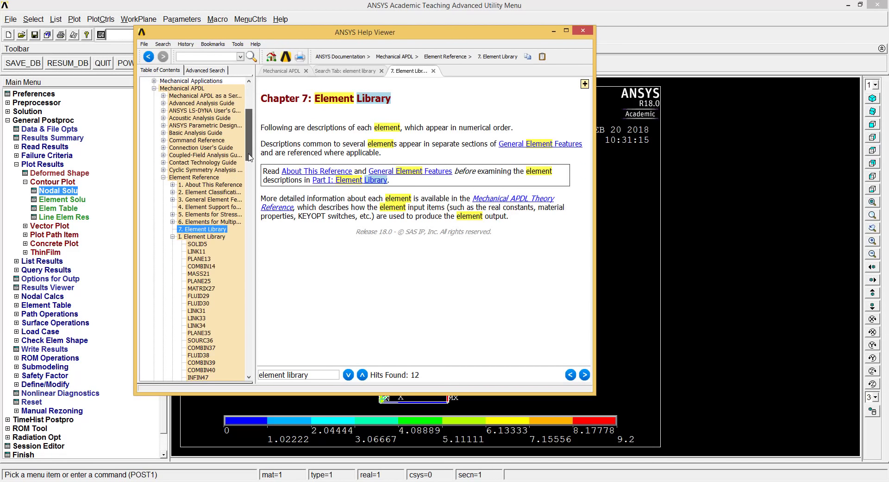
pyautogui.moveTo(250, 143); pyautogui.dragTo(250, 204)
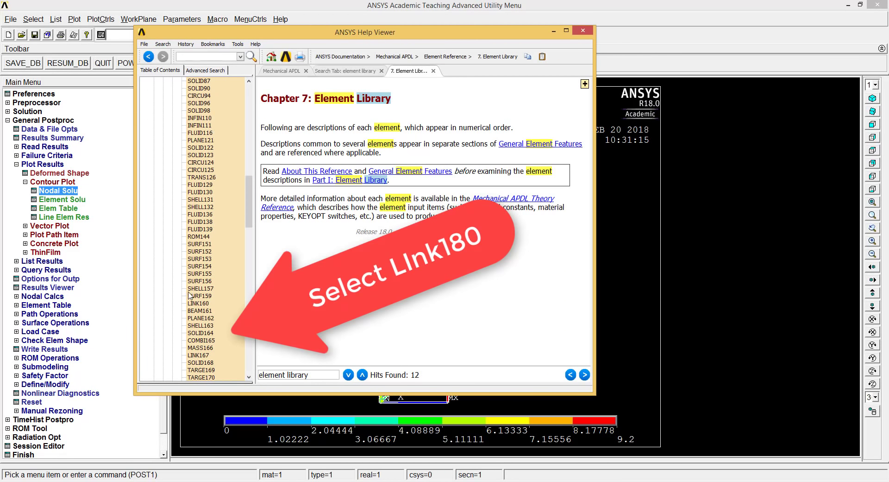
pyautogui.click(249, 376)
pyautogui.click(249, 377)
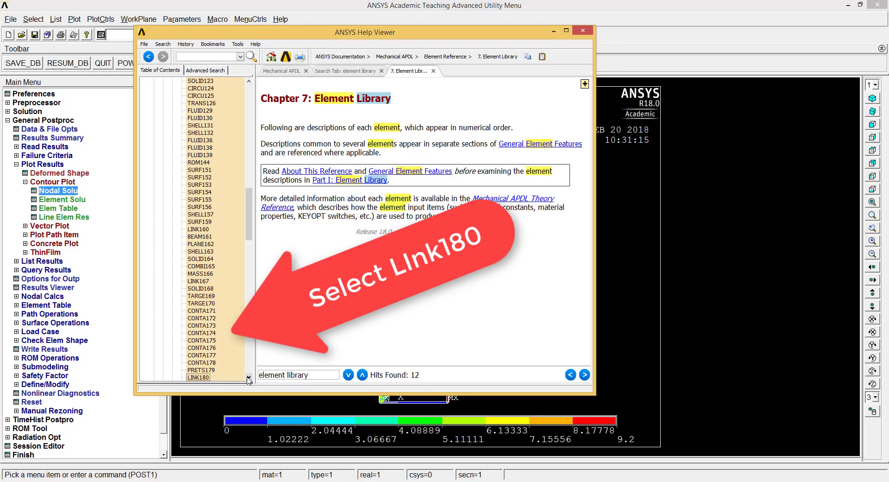
pyautogui.click(198, 363)
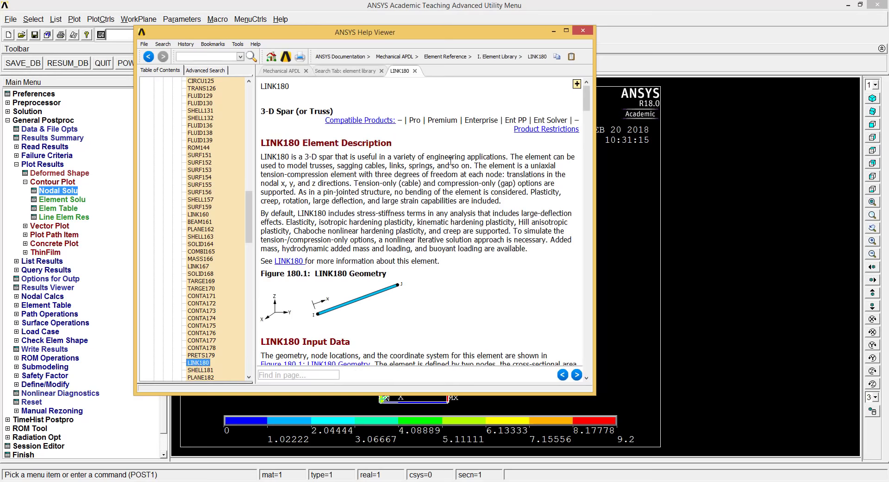
# Find the axial stress entry (Sxx) in the LINK180 Element Output Definitions table and highlight its row
pyautogui.click(587, 377)
pyautogui.scroll(-12, 502, 266)
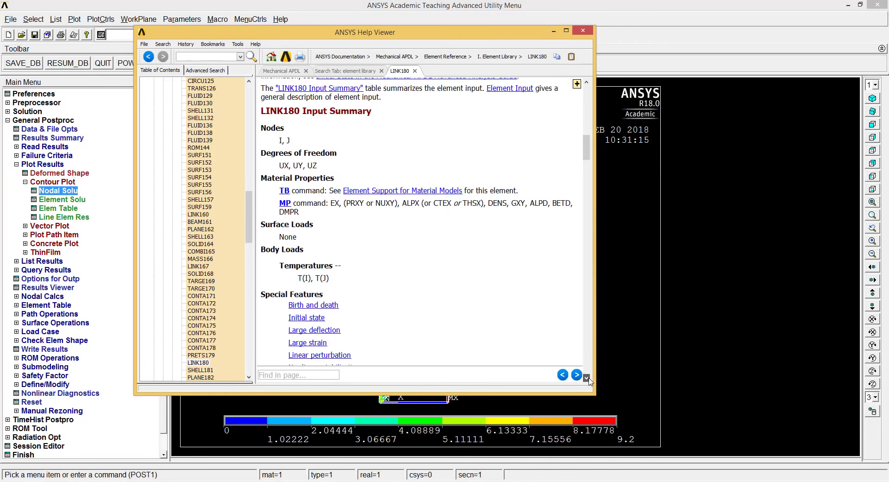
pyautogui.scroll(-15, 502, 266)
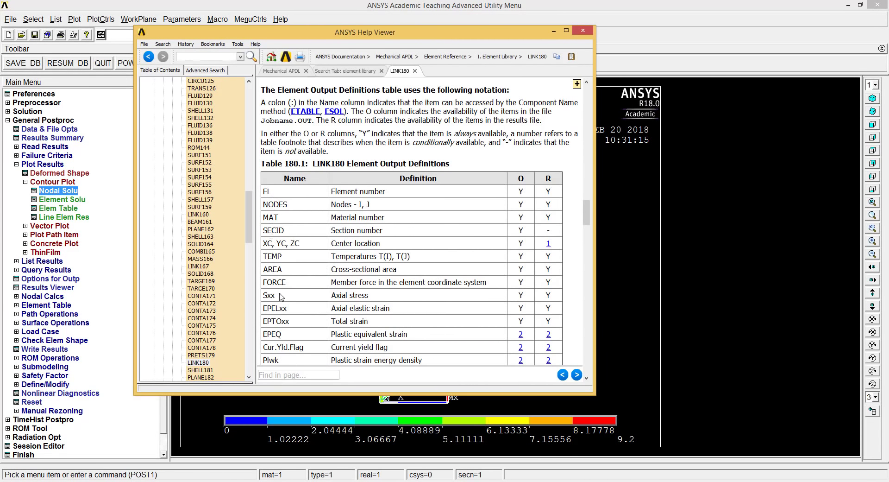
pyautogui.moveTo(287, 296); pyautogui.dragTo(553, 296)
pyautogui.scroll(-10, 551, 299)
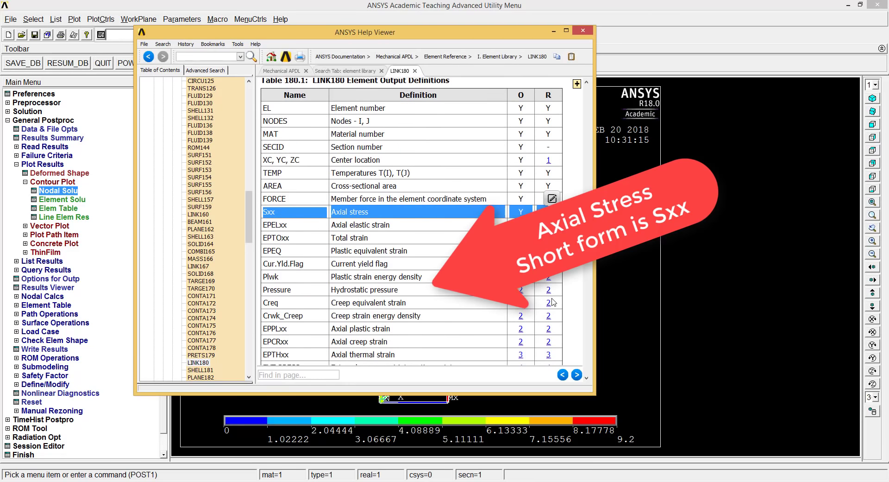
# Look up the item label and the I and J sequence numbers for Sxx in the LINK180 table, then minimize the help viewer
pyautogui.scroll(-8, 551, 300)
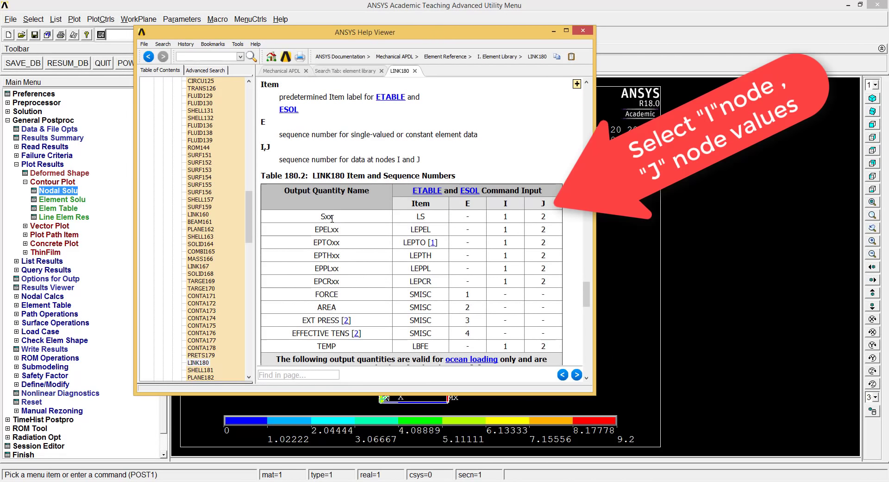
pyautogui.doubleClick(421, 217)
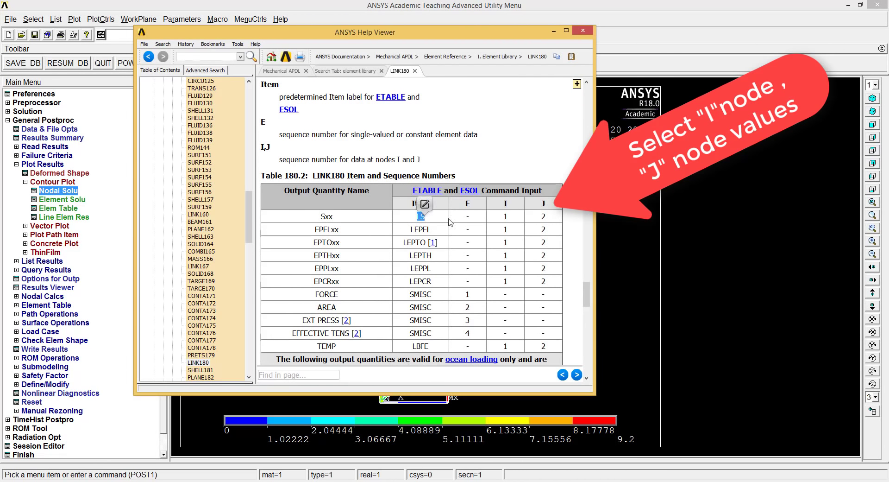
pyautogui.click(546, 227)
pyautogui.click(554, 32)
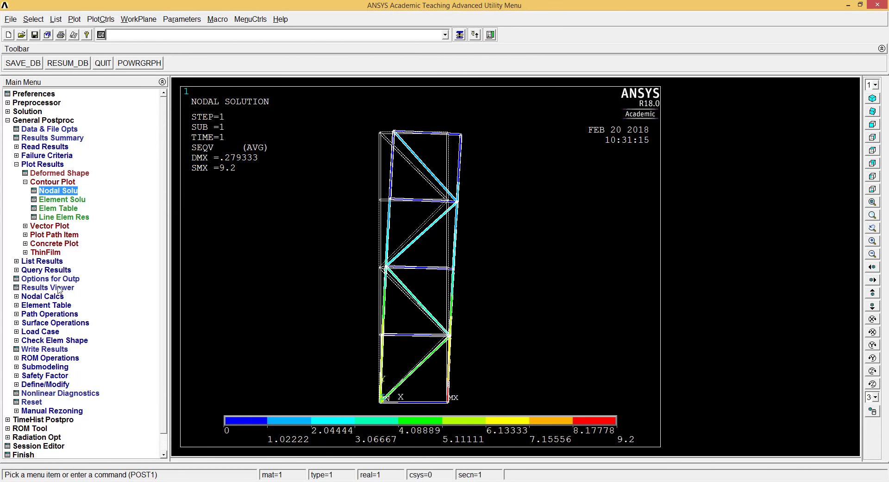
# Define an element table item labelled LS1, taken by sequence number as LS, 1
pyautogui.click(46, 304)
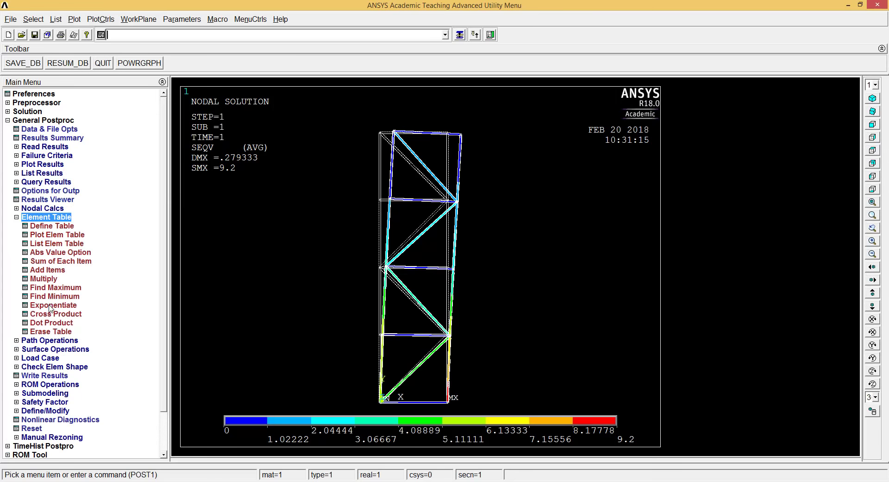
pyautogui.click(52, 226)
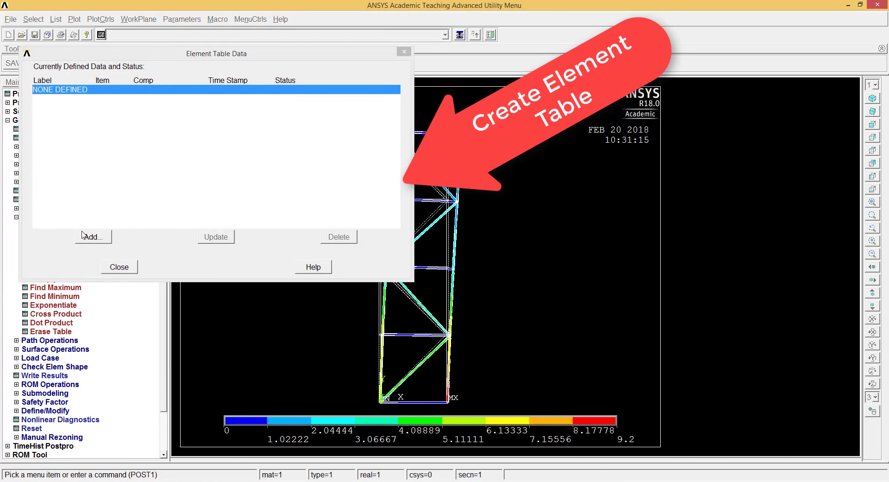
pyautogui.click(85, 237)
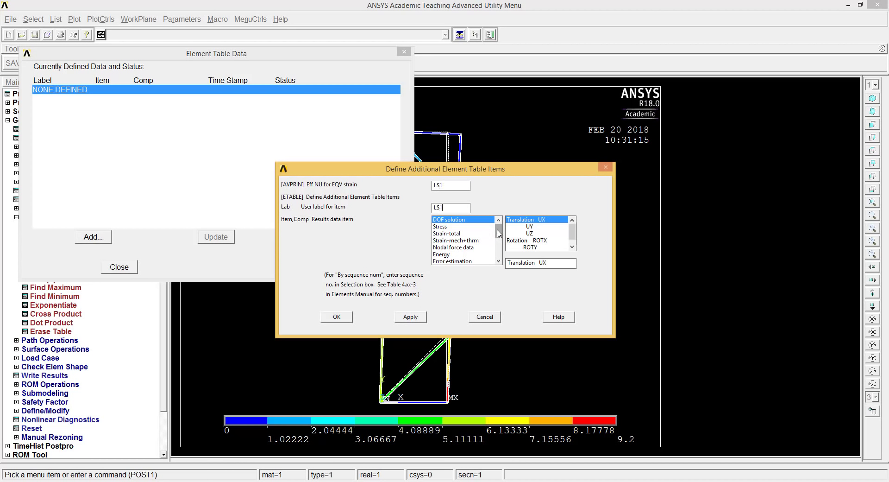
pyautogui.scroll(-3, 498, 234)
pyautogui.click(465, 261)
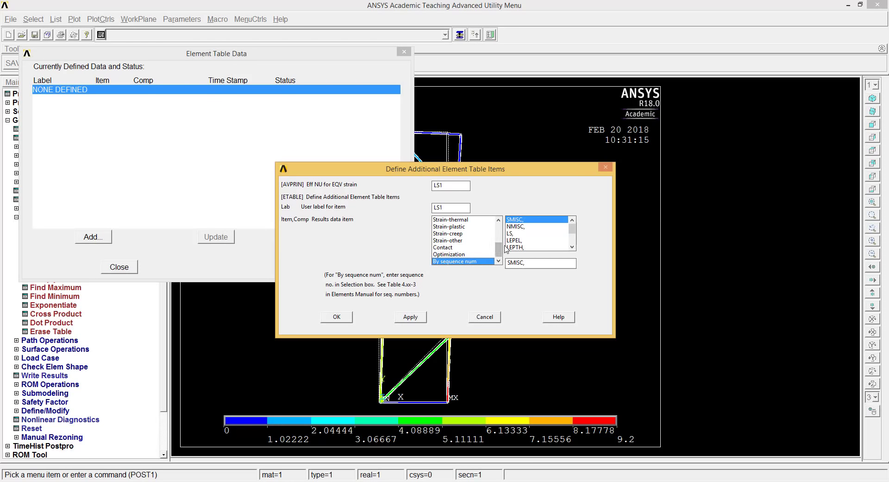
pyautogui.click(516, 234)
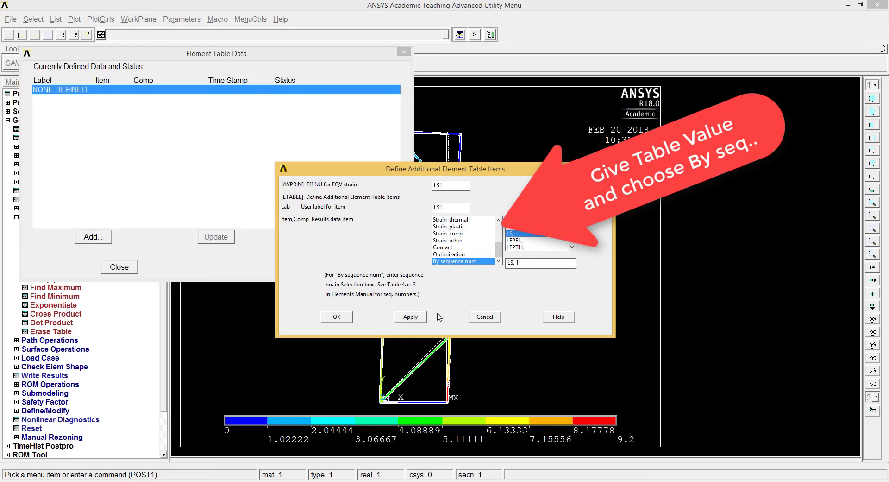
pyautogui.click(409, 317)
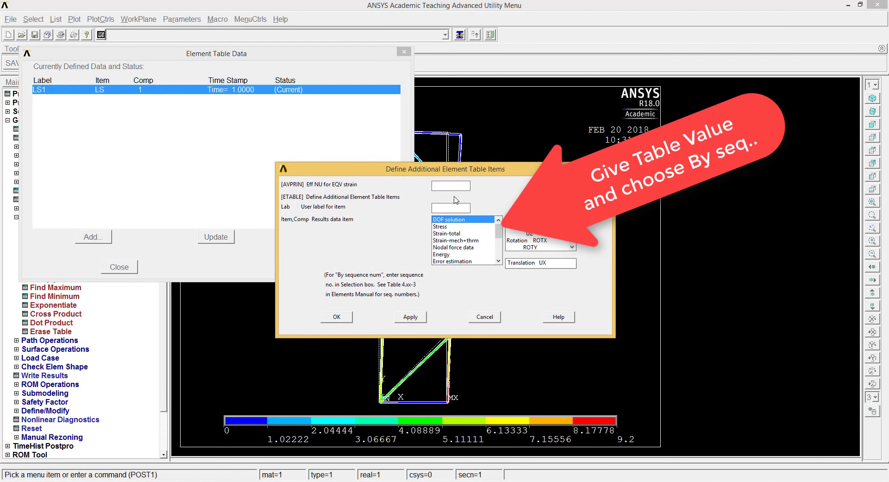
# Add a second element table item labelled LS2, by sequence number LS, 2, and close the element table definitions
pyautogui.click(456, 186)
pyautogui.write('LS2')
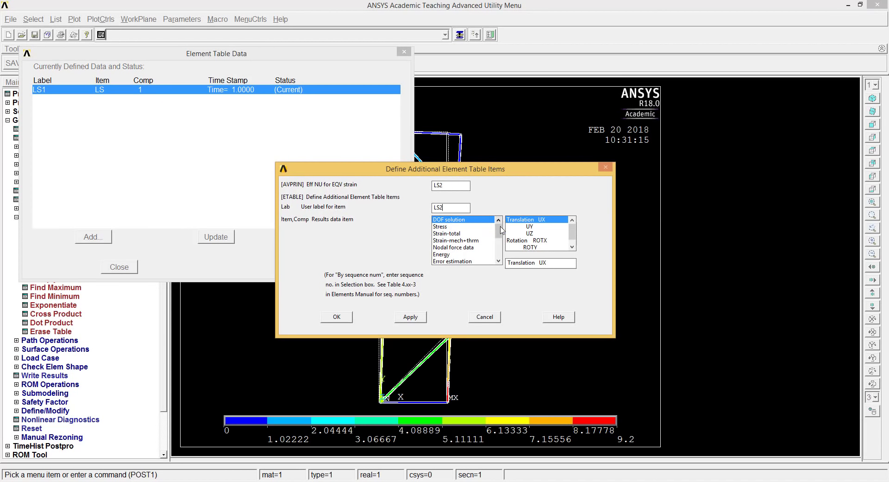
pyautogui.moveTo(499, 228); pyautogui.dragTo(504, 258)
pyautogui.click(479, 262)
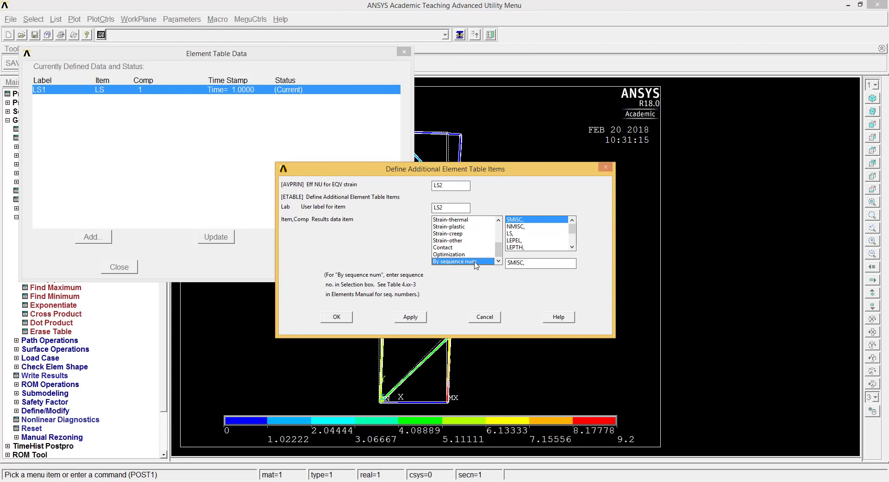
pyautogui.click(514, 233)
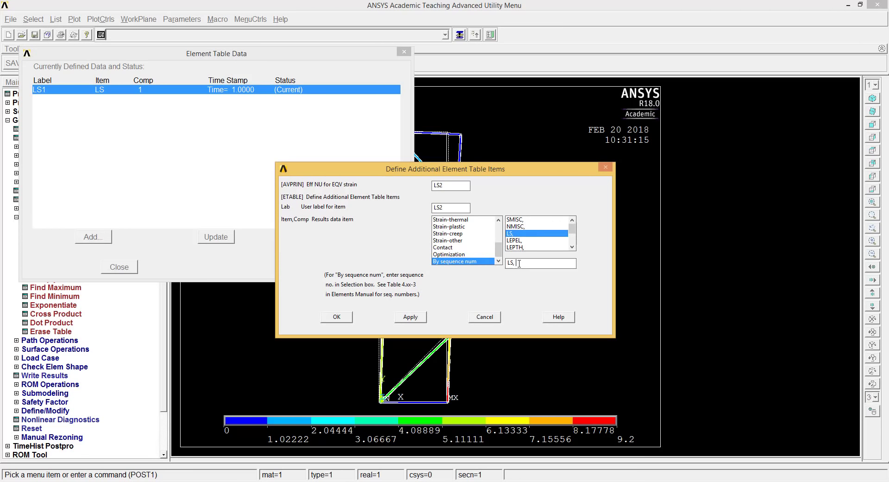
pyautogui.click(520, 262)
pyautogui.write('2')
pyautogui.click(343, 317)
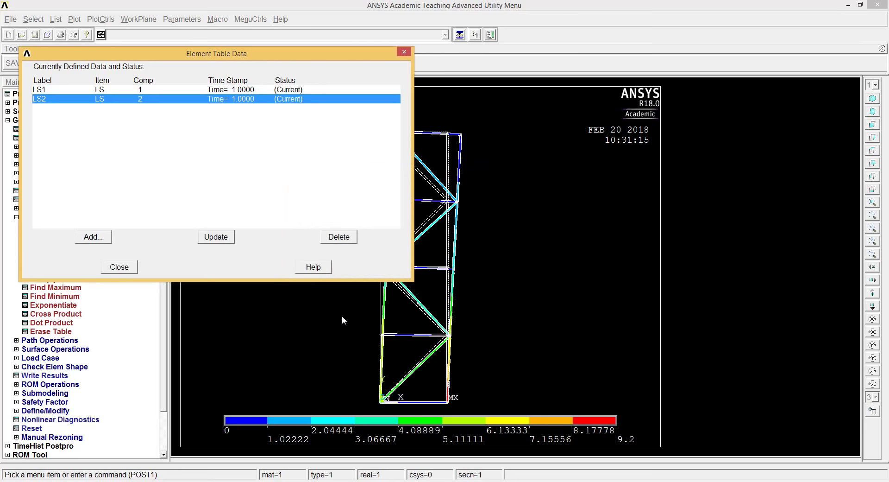
pyautogui.click(111, 270)
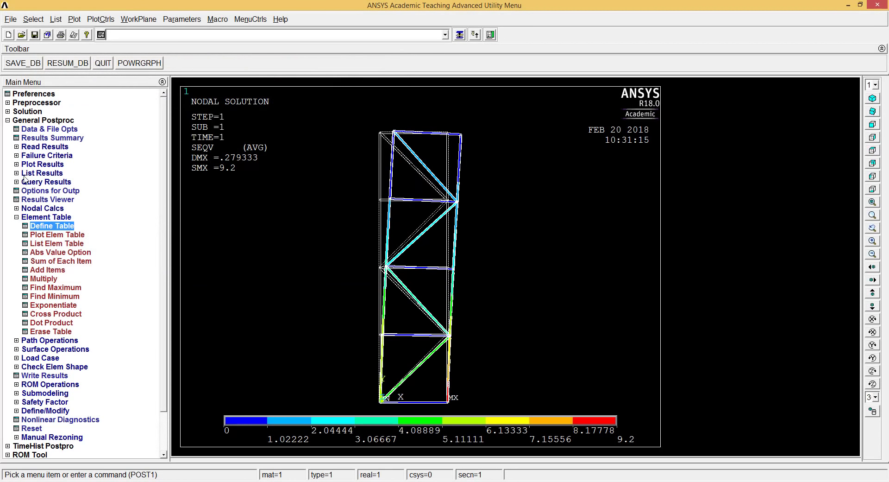
# Plot the line-element results on the undeformed shape with LS1 at node I, LS2 at node J and scale factor 1
pyautogui.click(32, 165)
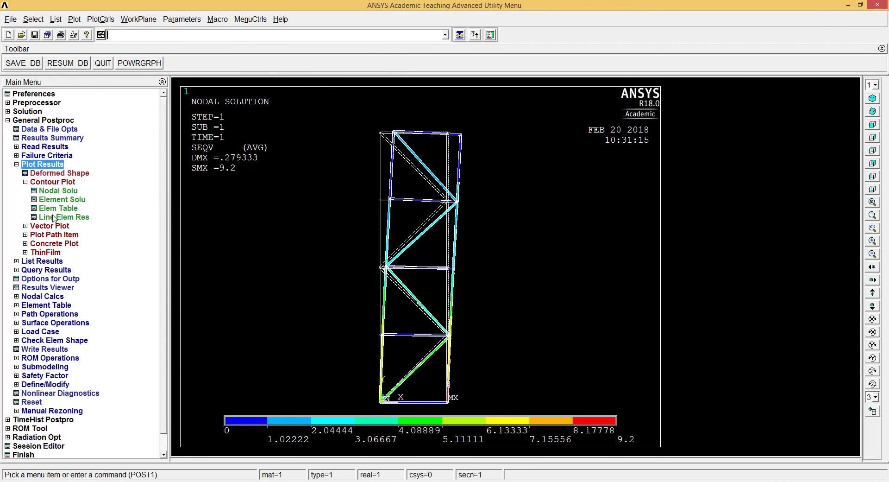
pyautogui.click(53, 218)
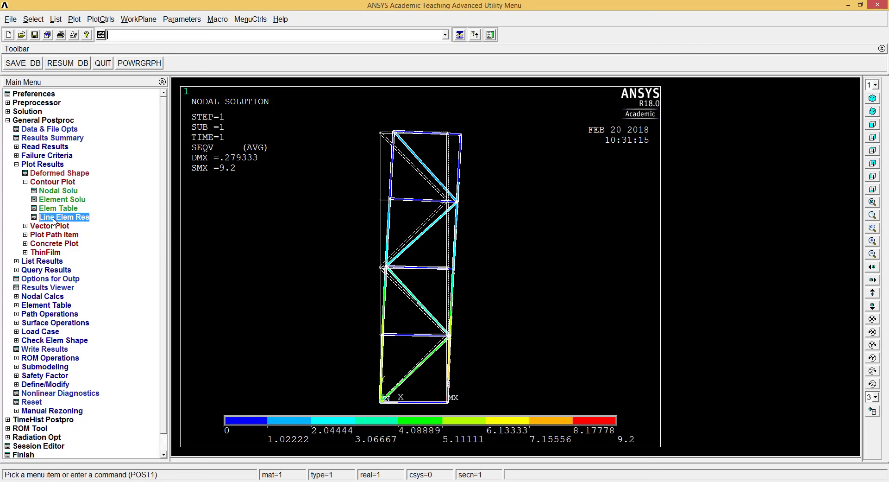
pyautogui.click(507, 201)
pyautogui.press('Down')
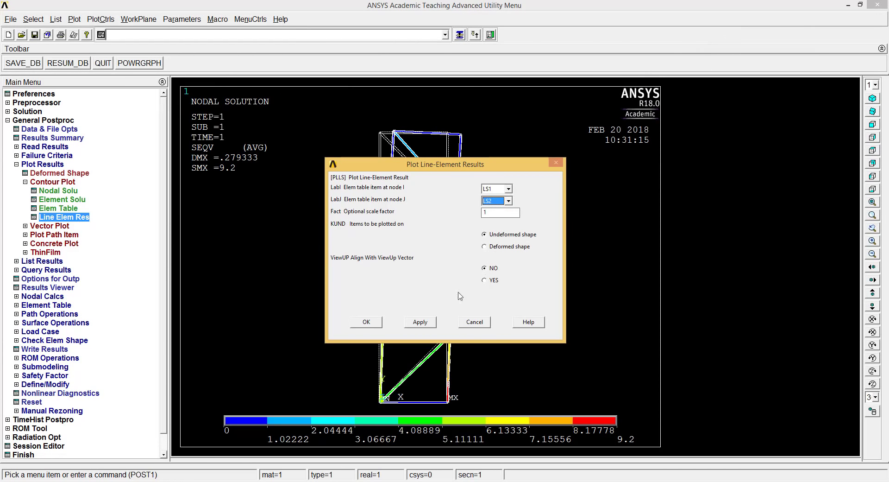
pyautogui.click(366, 322)
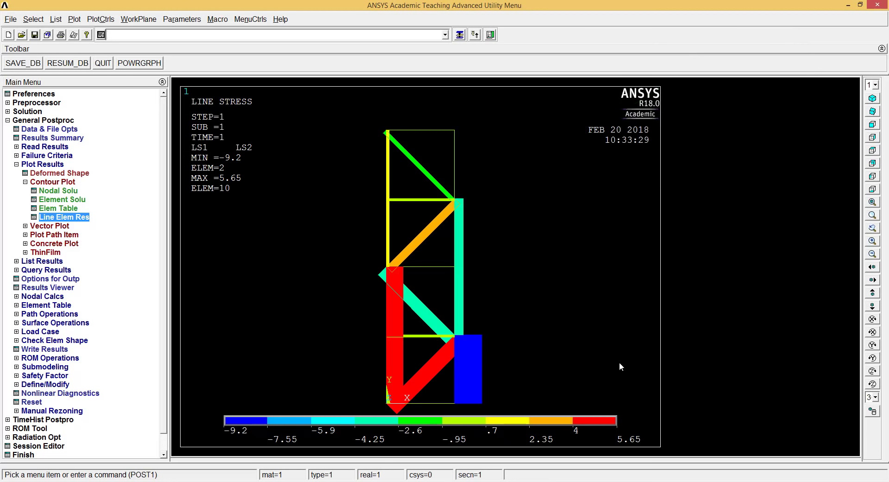
# Plot the element solution for XY shear stress on the deformed shape with the undeformed model
pyautogui.click(58, 190)
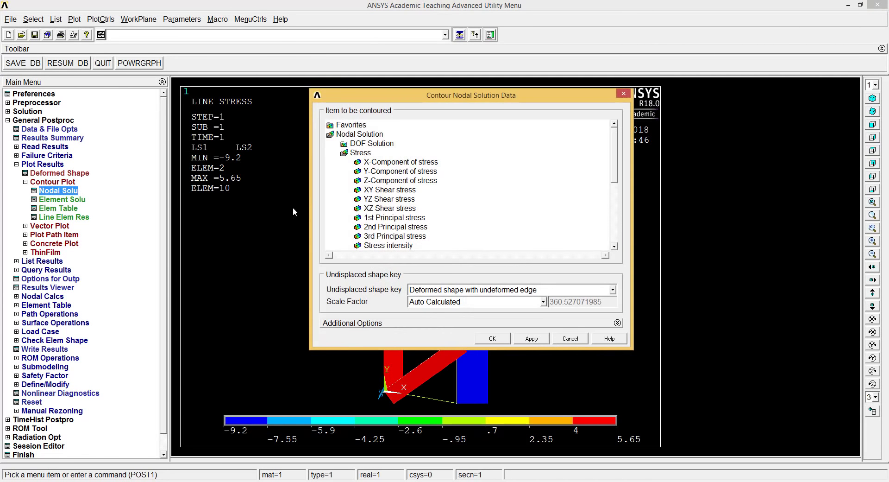
pyautogui.click(77, 202)
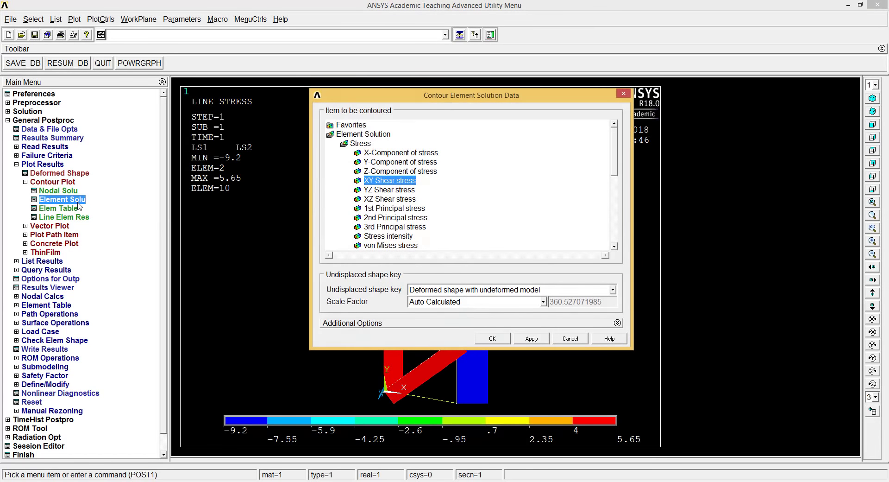
pyautogui.click(543, 290)
pyautogui.click(544, 290)
pyautogui.click(490, 339)
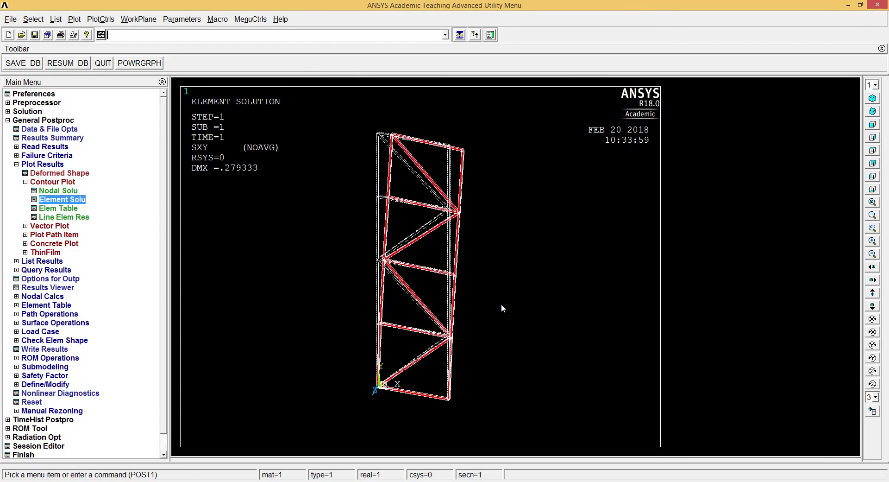
# Plot the nodal von Mises stress contour on the deformed shape with the undeformed edge
pyautogui.click(60, 191)
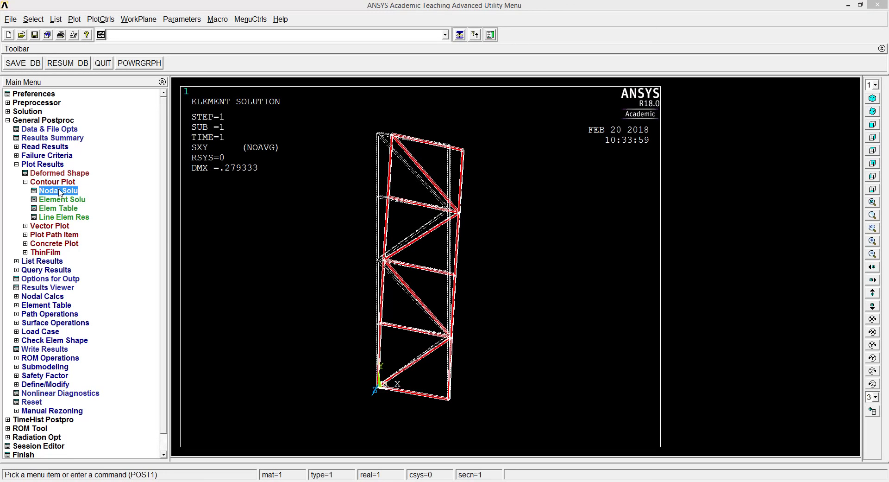
pyautogui.click(475, 295)
pyautogui.click(469, 318)
pyautogui.click(489, 341)
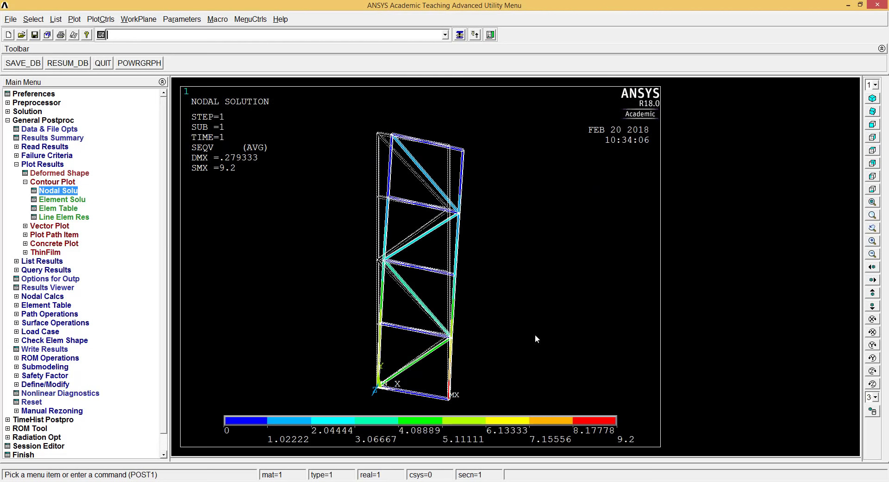
# Animate the deformed shape only, with 10 frames and a 0.5 second delay, then close the animation controller
pyautogui.click(74, 20)
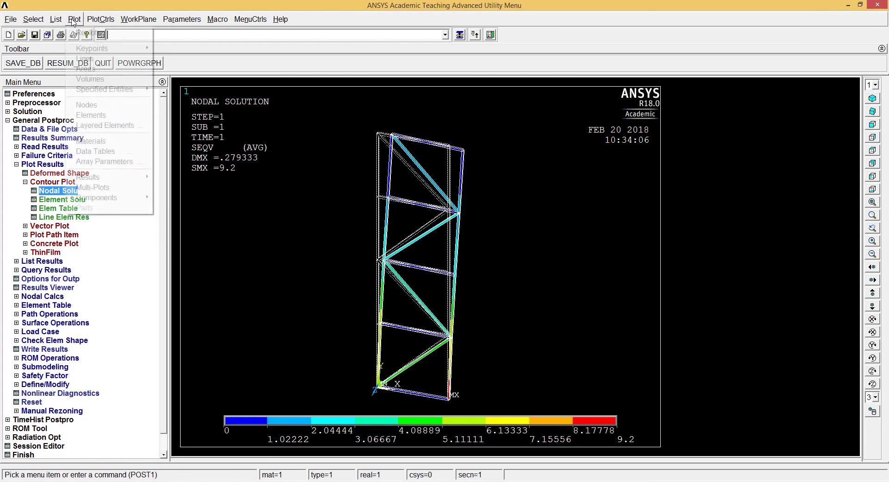
pyautogui.click(90, 20)
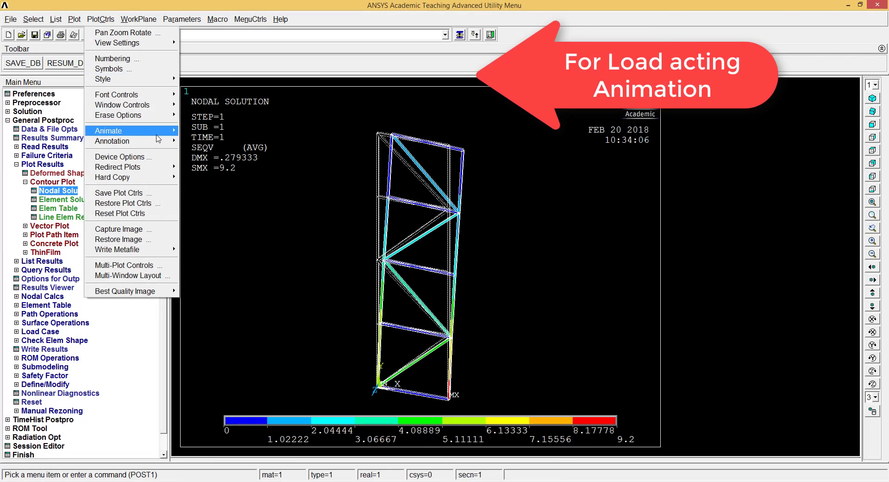
pyautogui.moveTo(160, 135)
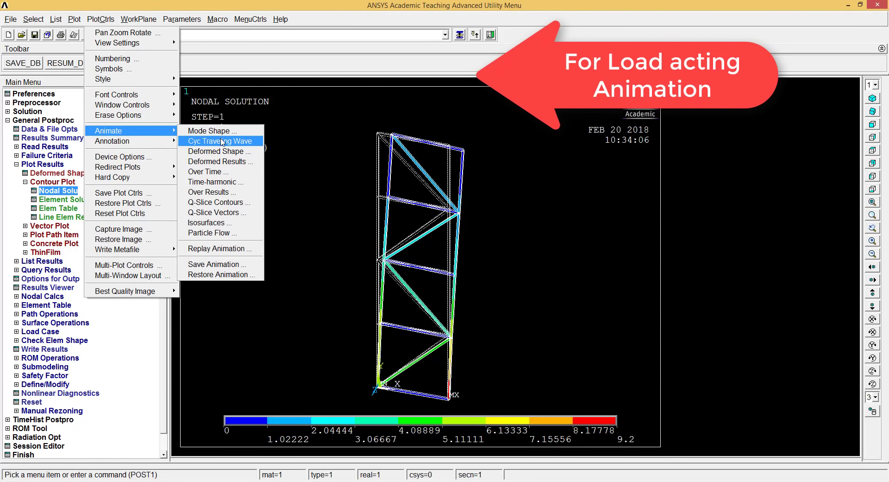
pyautogui.click(227, 152)
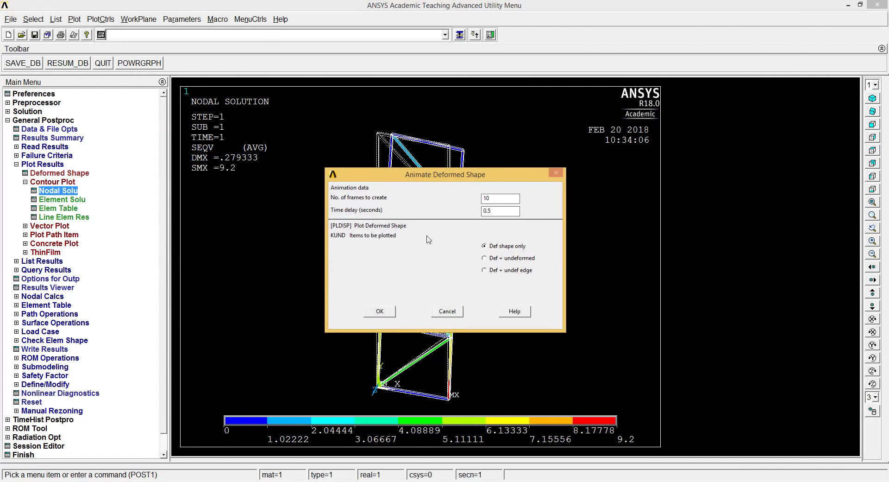
pyautogui.click(385, 314)
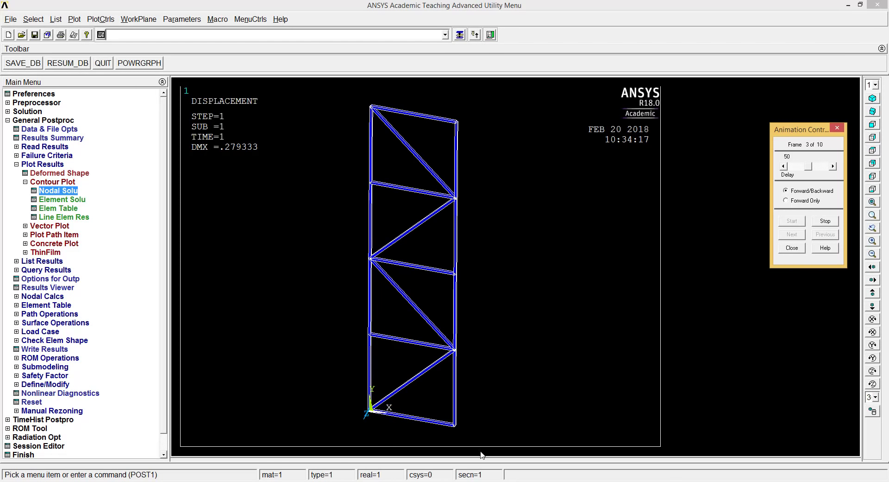
pyautogui.click(791, 248)
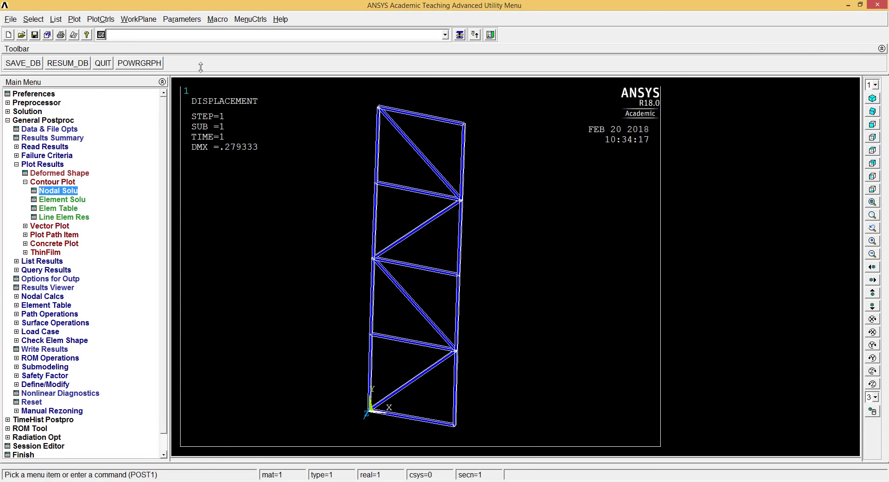
# Animate the deformed results for the UX displacement, then close the animation controller
pyautogui.click(100, 19)
pyautogui.moveTo(127, 133)
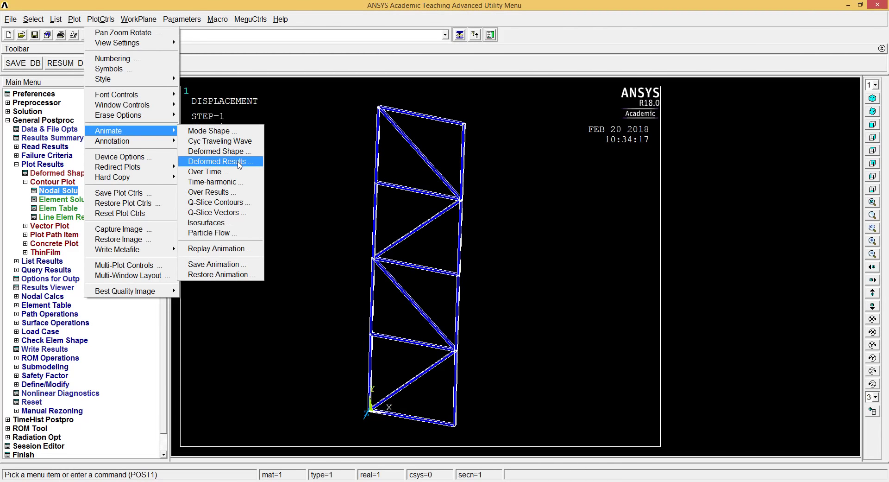
pyautogui.click(238, 162)
pyautogui.click(363, 314)
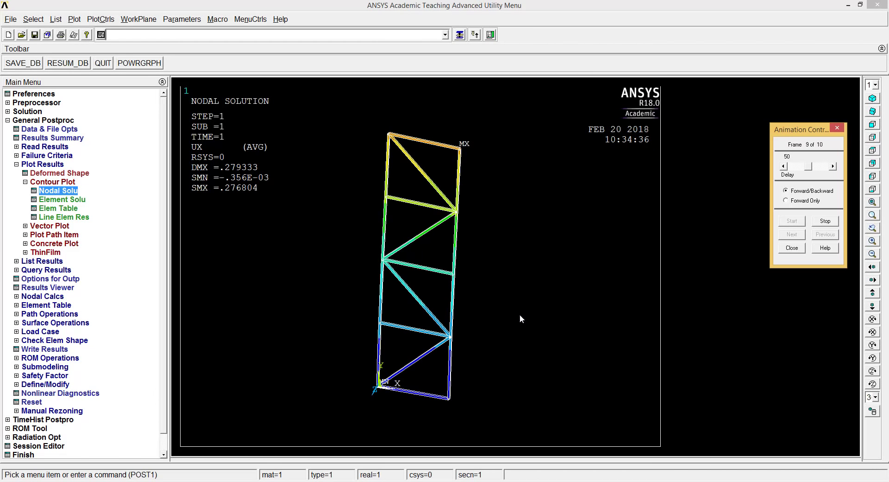
pyautogui.click(792, 248)
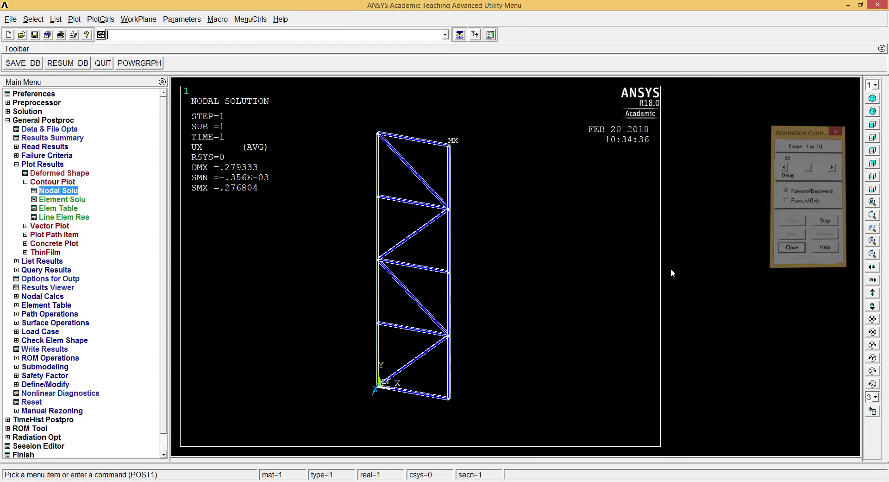
# Contour the nodal von Mises stress again, using the deformed shape with undeformed edge
pyautogui.click(65, 192)
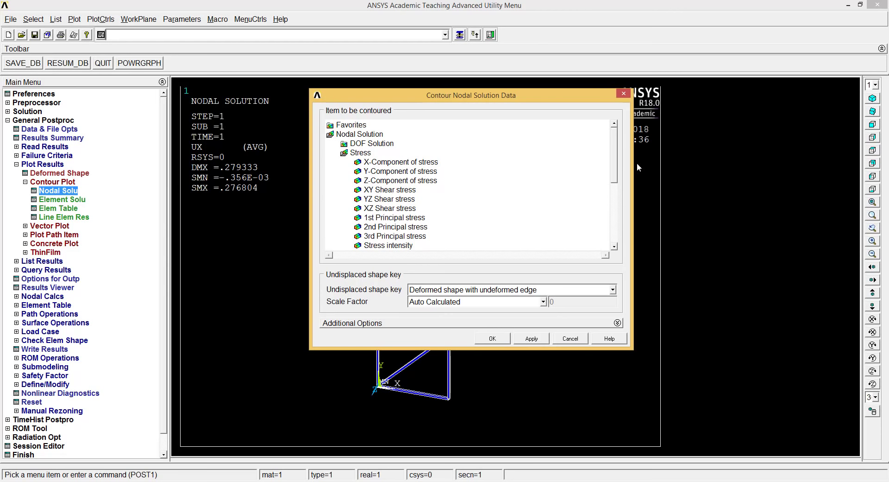
pyautogui.moveTo(614, 171); pyautogui.dragTo(612, 201)
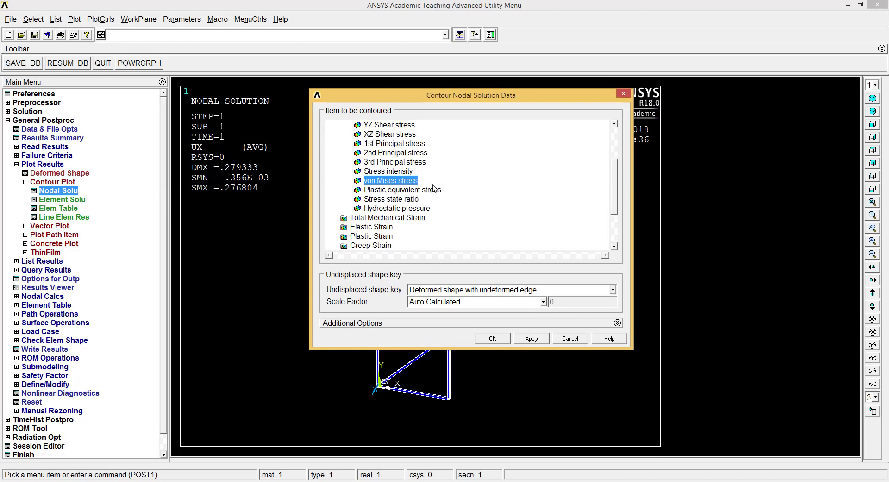
pyautogui.click(521, 290)
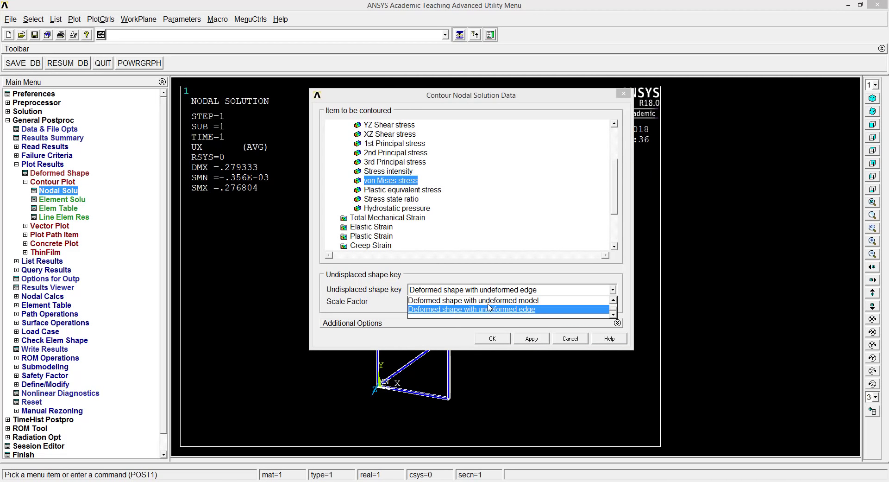
pyautogui.click(457, 311)
pyautogui.click(492, 338)
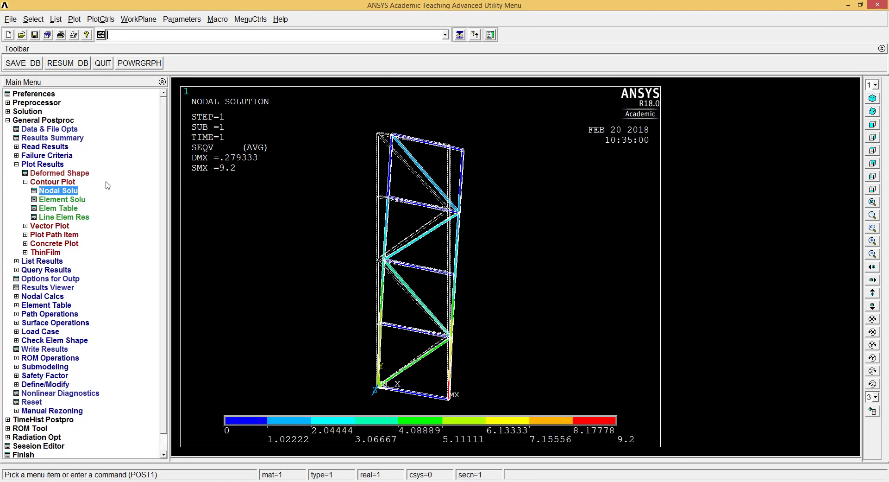
# Plot the element table item LS1 as a contour without averaging at common nodes
pyautogui.click(61, 209)
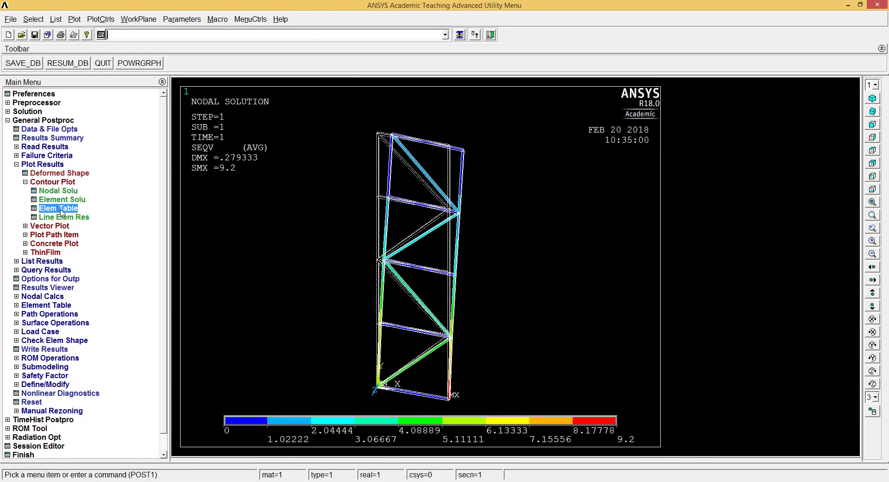
pyautogui.click(420, 272)
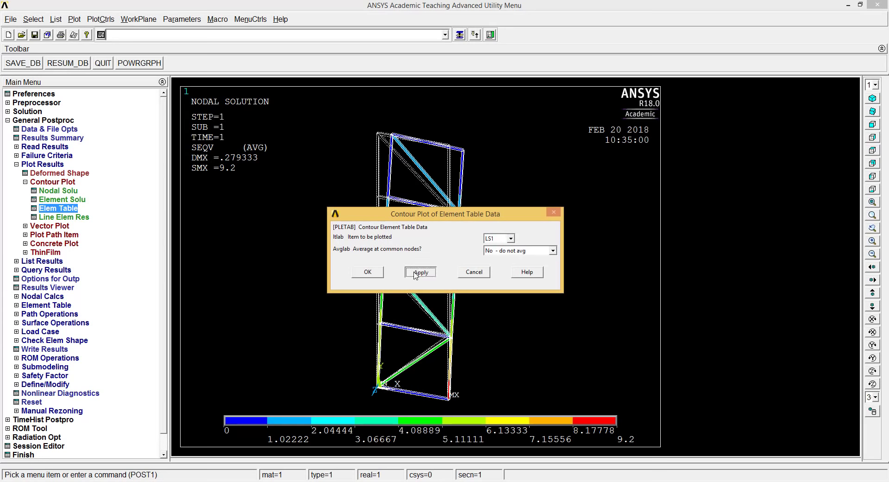
pyautogui.click(368, 272)
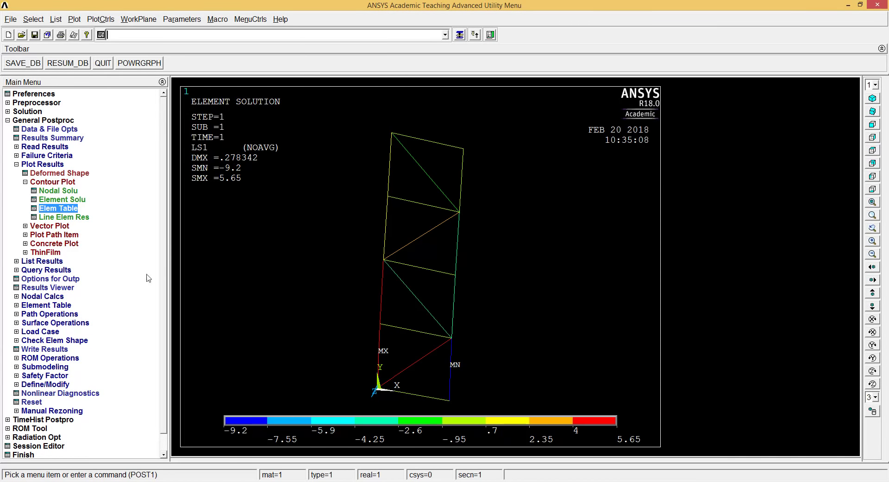
# Plot the line-element results on the deformed shape with LS1 at node I and LS2 at node J, shown in front view
pyautogui.click(60, 217)
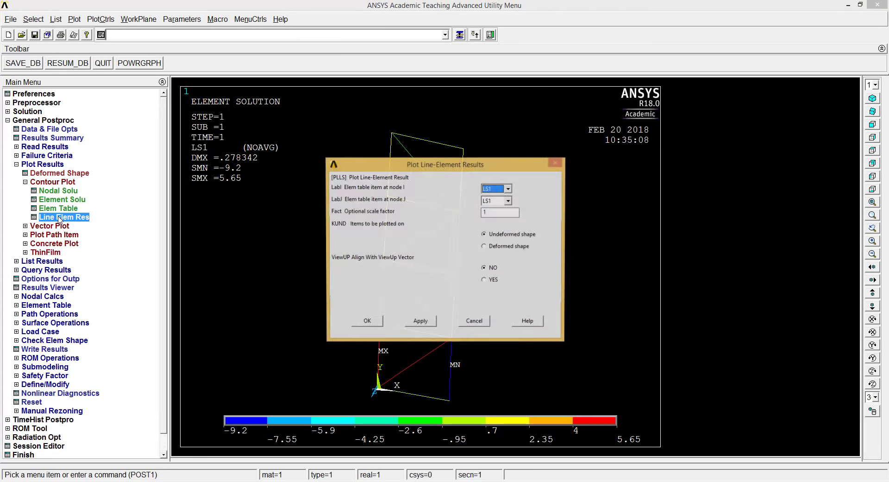
pyautogui.click(508, 201)
pyautogui.click(501, 214)
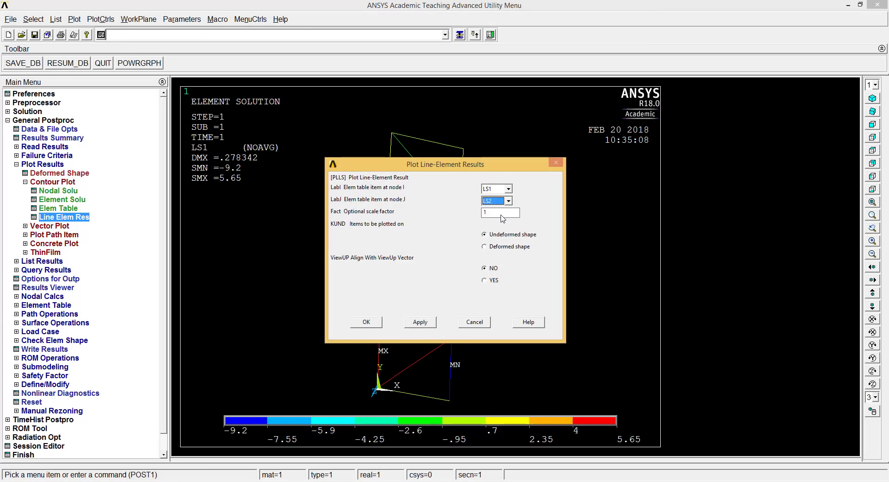
pyautogui.click(485, 246)
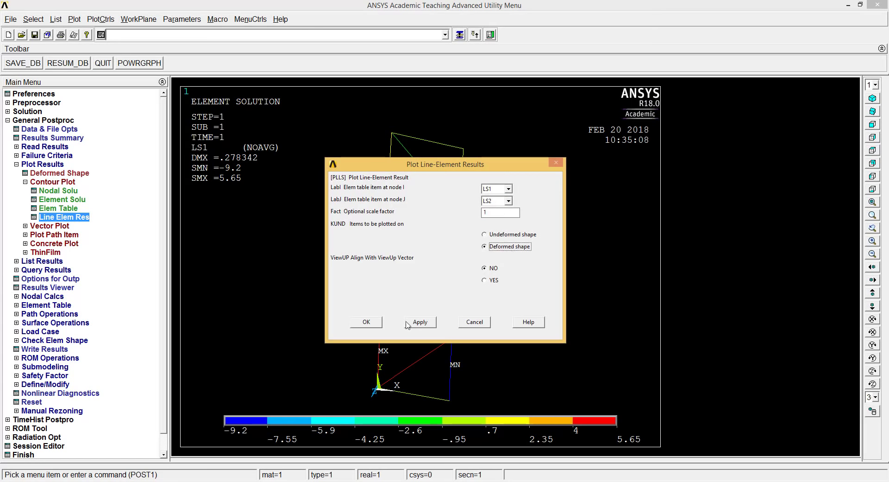
pyautogui.click(377, 324)
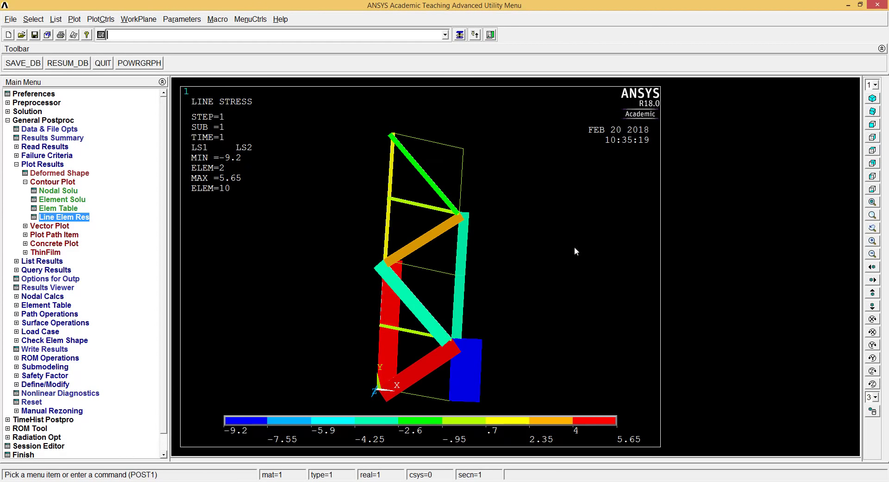
pyautogui.click(875, 125)
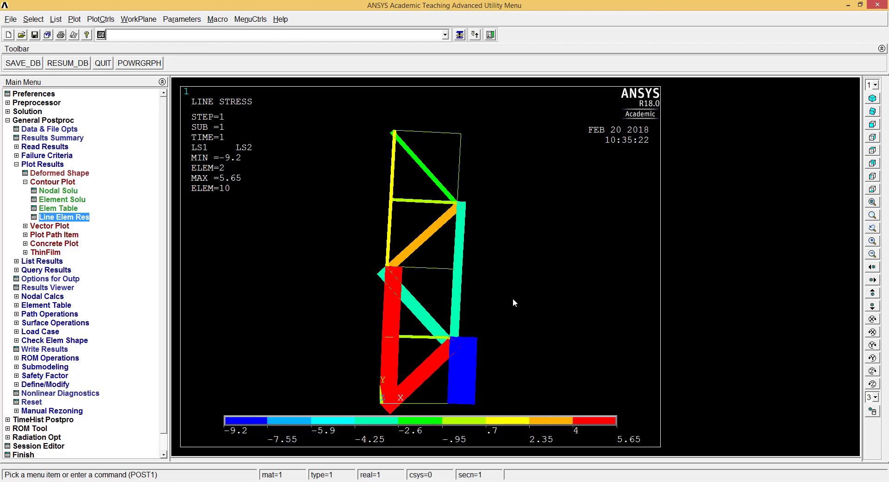
# Read the first results set and list the detailed results summary, then close the listing
pyautogui.click(45, 148)
pyautogui.click(44, 156)
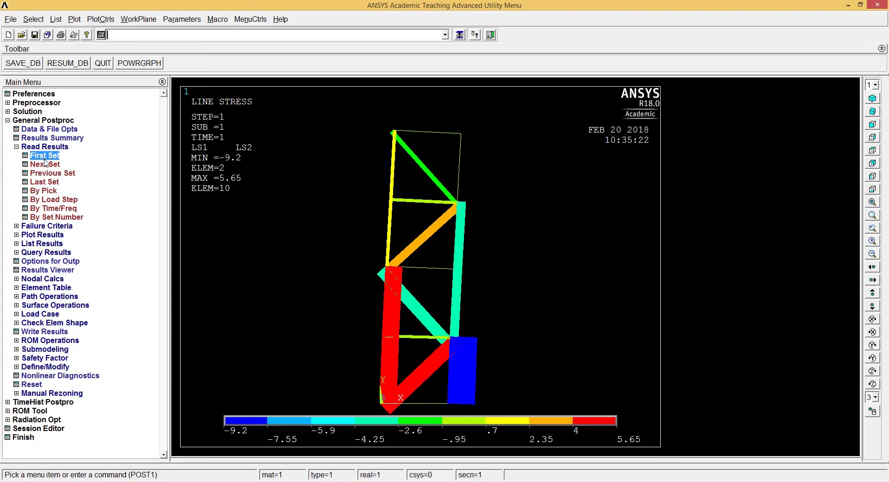
pyautogui.click(51, 244)
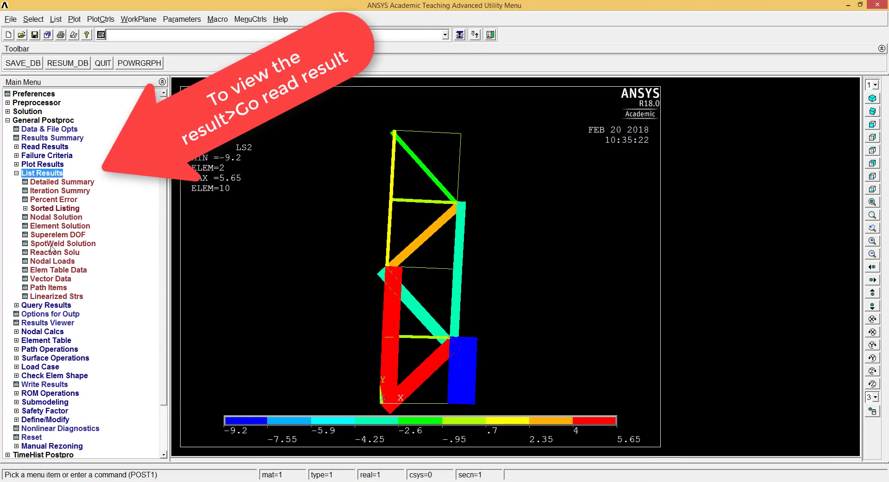
pyautogui.click(64, 182)
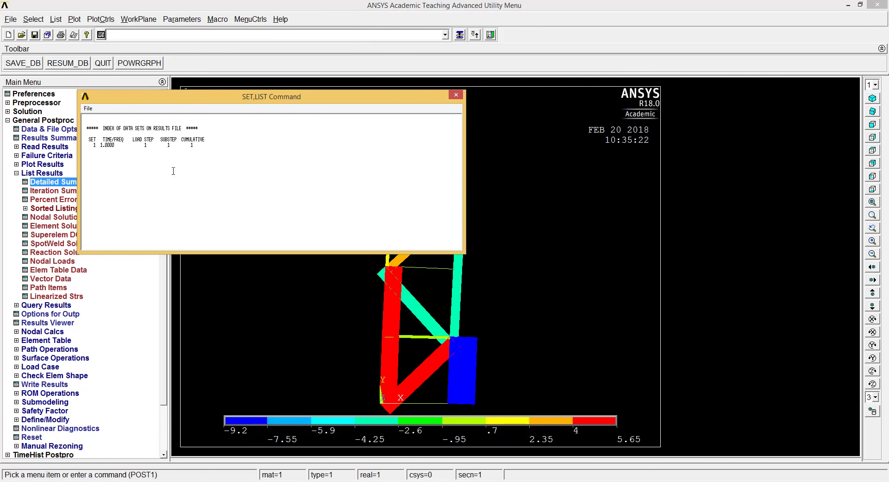
pyautogui.click(456, 95)
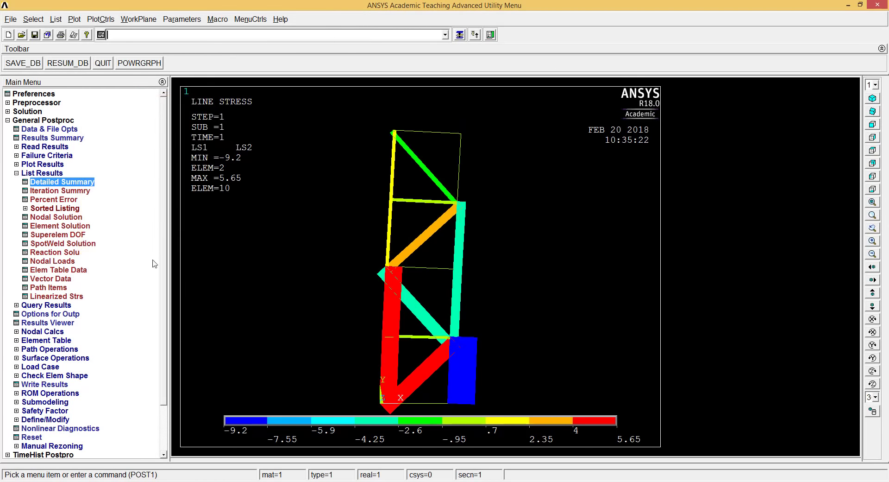
# List the element solution stresses, examine the principal, intensity and equivalent values for all elements, then close the listing
pyautogui.click(67, 228)
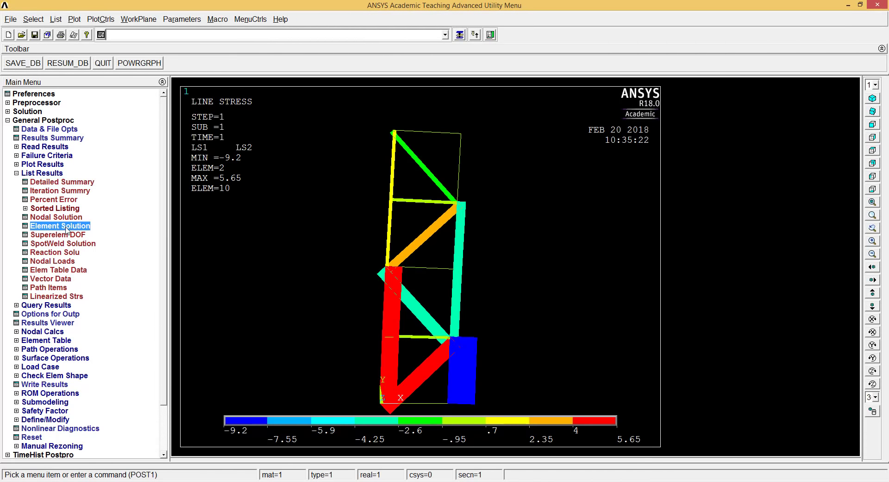
pyautogui.click(463, 344)
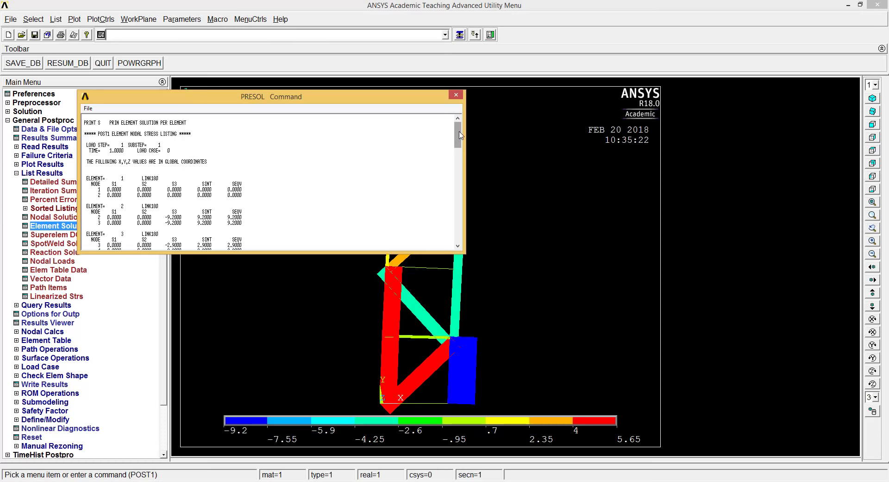
pyautogui.moveTo(458, 134); pyautogui.dragTo(465, 177)
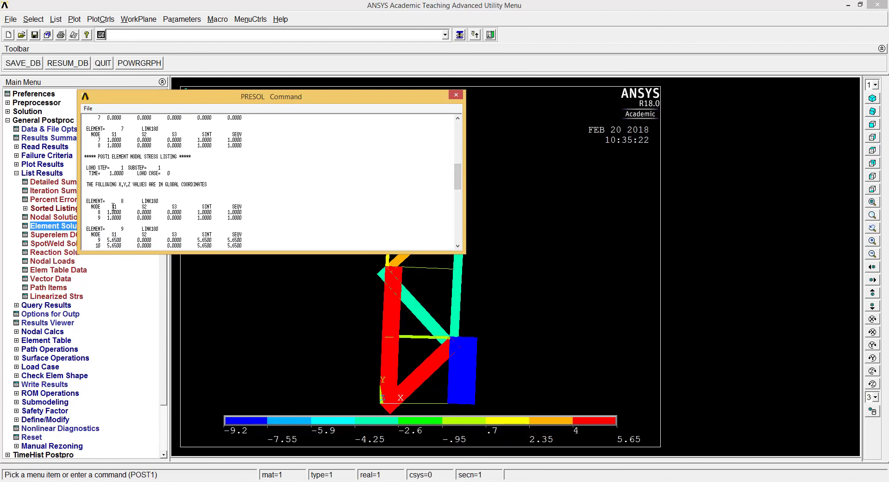
pyautogui.scroll(-10, 114, 206)
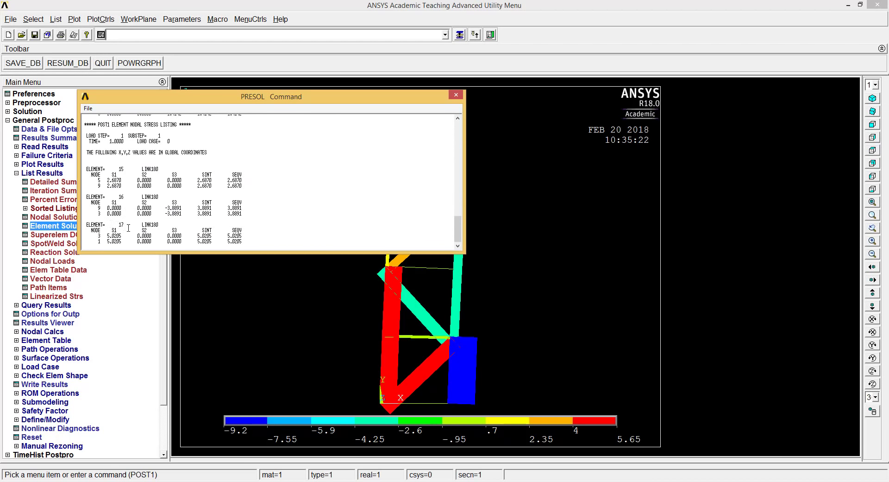
pyautogui.moveTo(113, 224); pyautogui.dragTo(127, 226)
pyautogui.click(127, 226)
pyautogui.scroll(9, 189, 202)
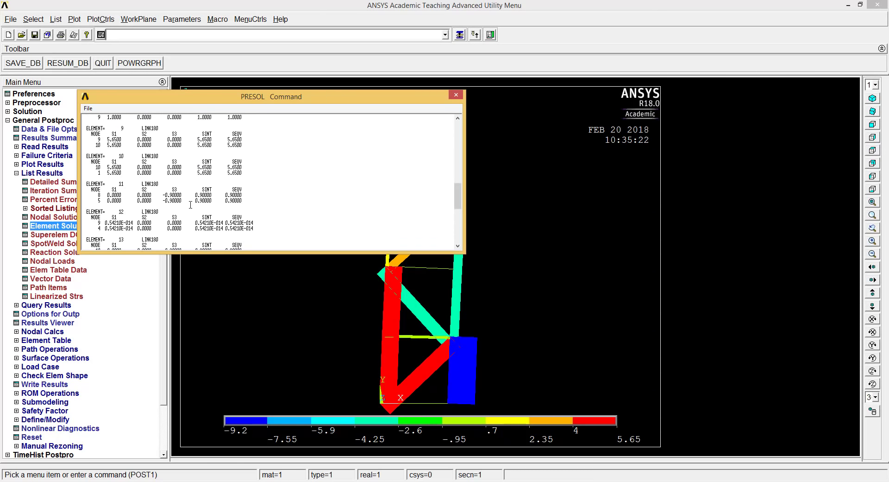
pyautogui.scroll(2, 190, 206)
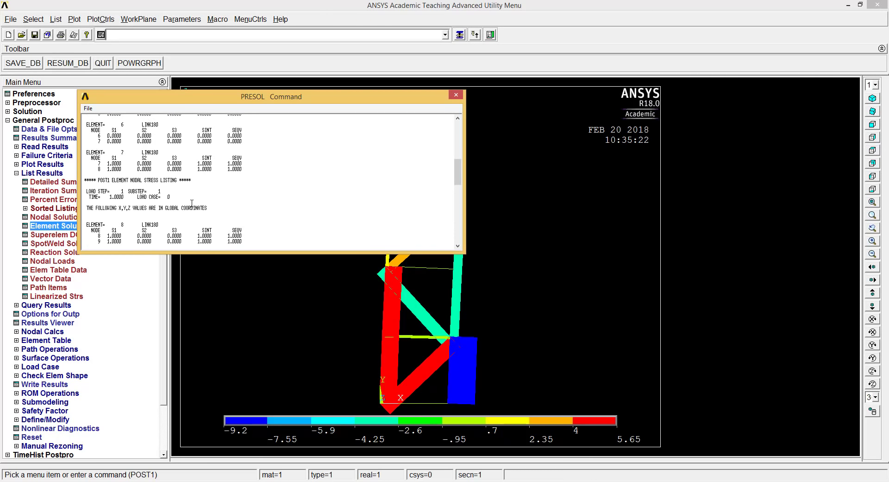
pyautogui.scroll(8, 192, 203)
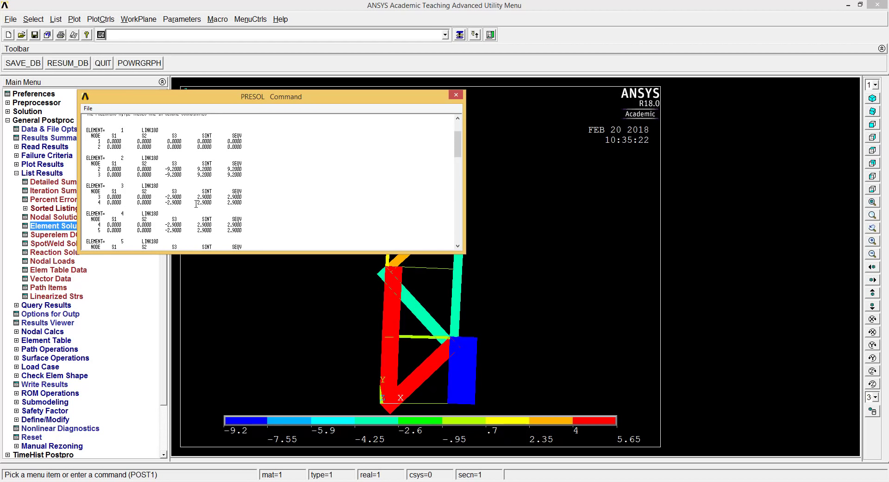
pyautogui.scroll(-3, 196, 203)
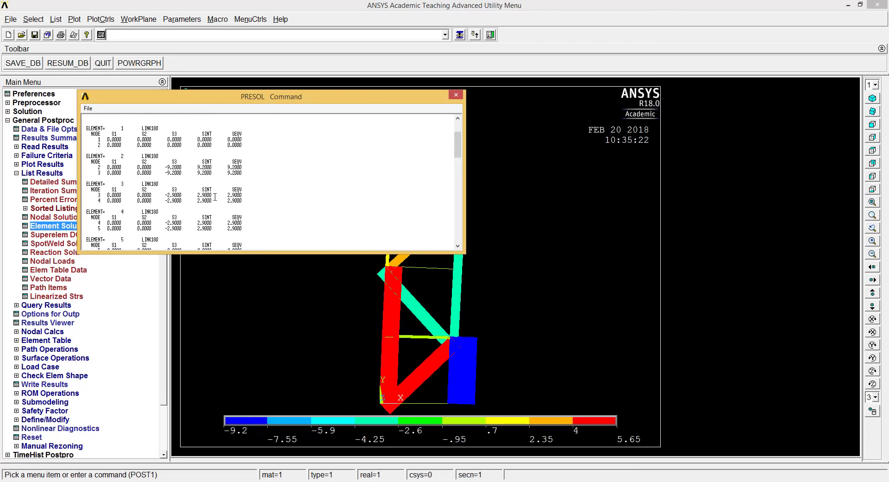
pyautogui.click(457, 95)
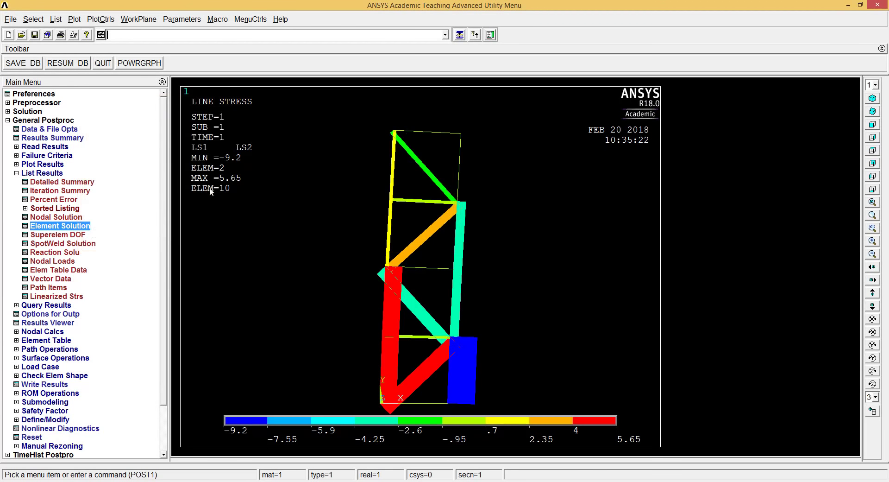
# List the nodal solution for von Mises stress, review the minimum and maximum values, then close the listing
pyautogui.click(68, 218)
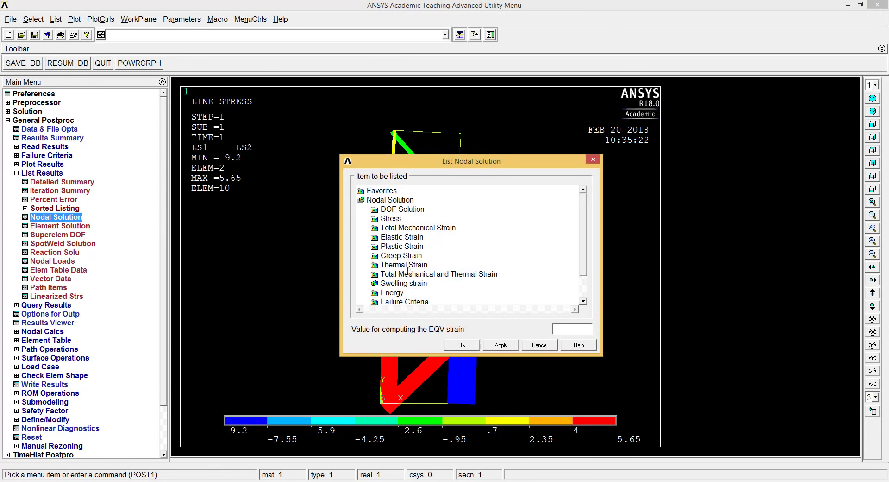
pyautogui.click(395, 219)
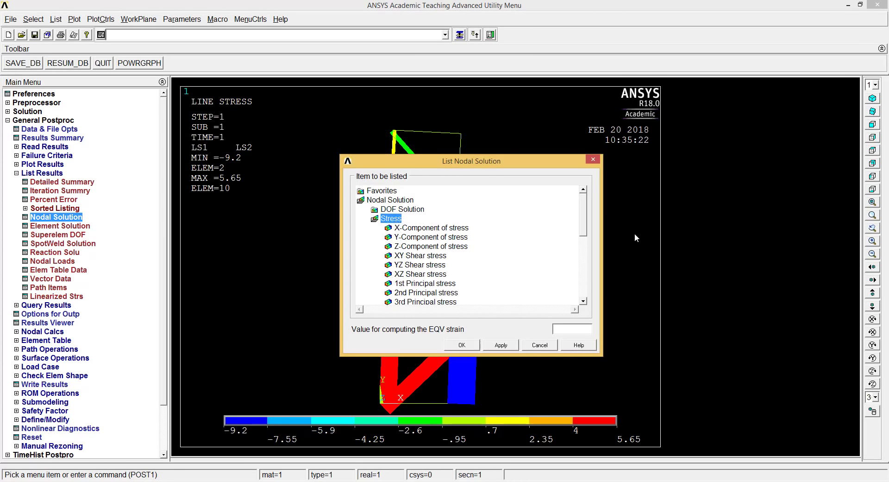
pyautogui.scroll(-4, 512, 262)
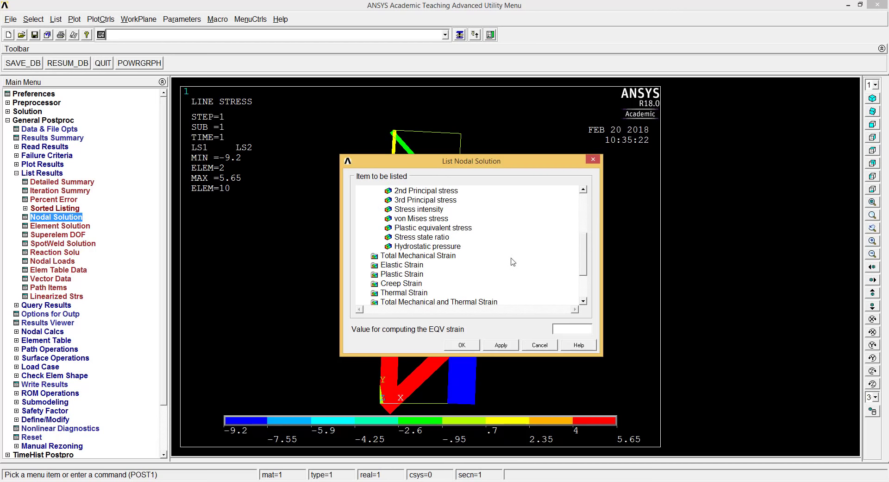
pyautogui.click(418, 218)
pyautogui.click(470, 345)
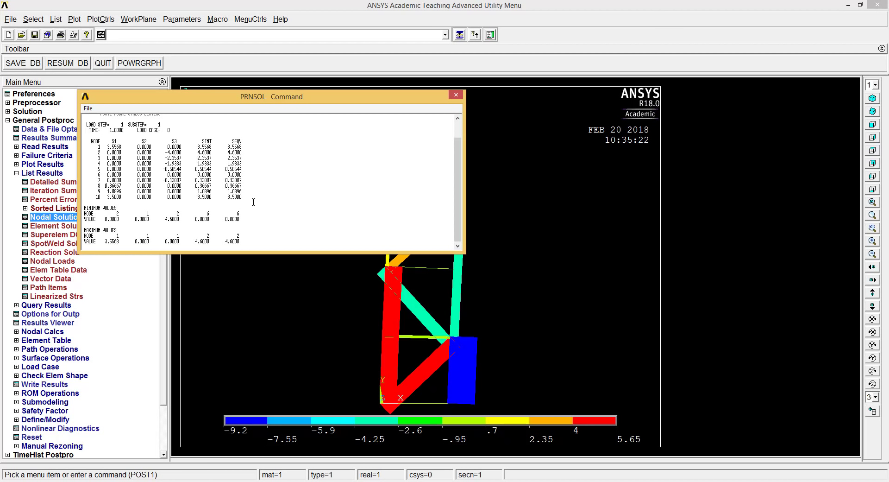
pyautogui.click(456, 94)
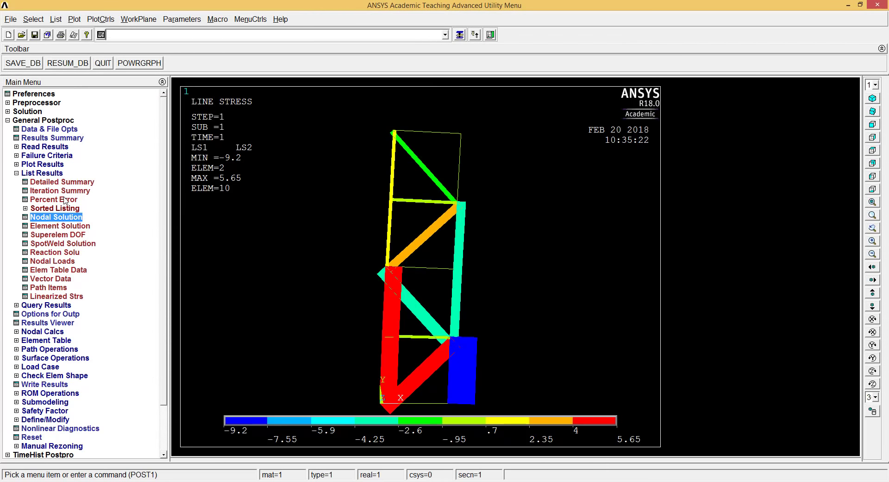
# Contour the nodal von Mises stress on the deformed shape with undeformed edge, using the auto-calculated scale factor
pyautogui.click(52, 165)
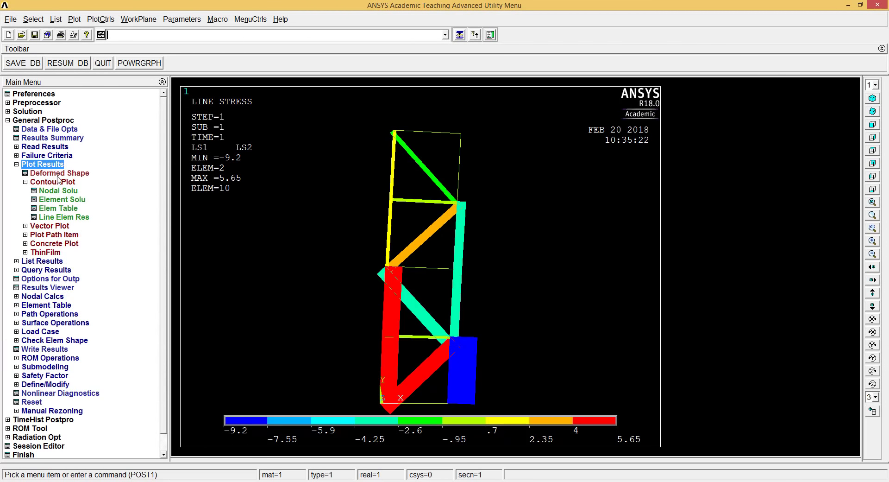
pyautogui.click(63, 191)
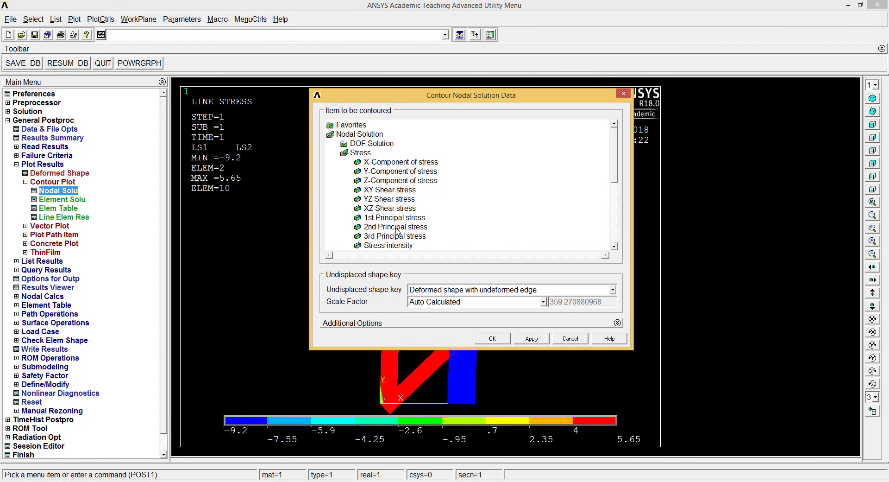
pyautogui.moveTo(615, 175); pyautogui.dragTo(614, 220)
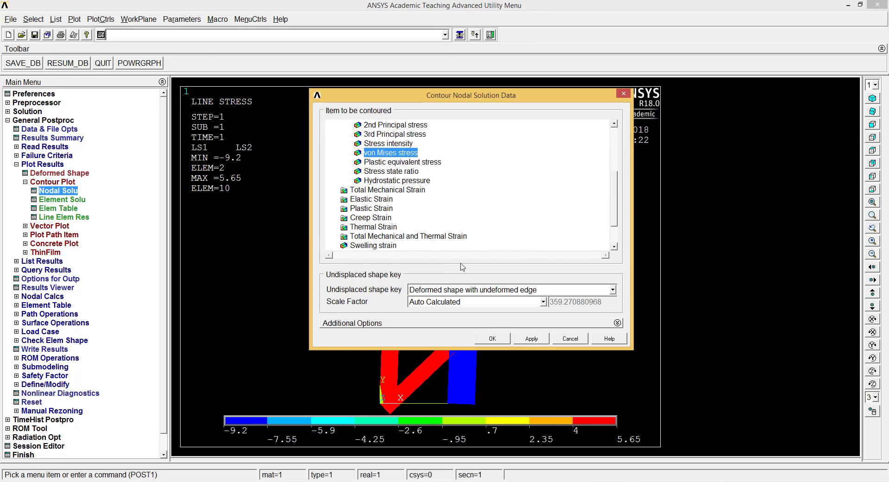
pyautogui.click(493, 339)
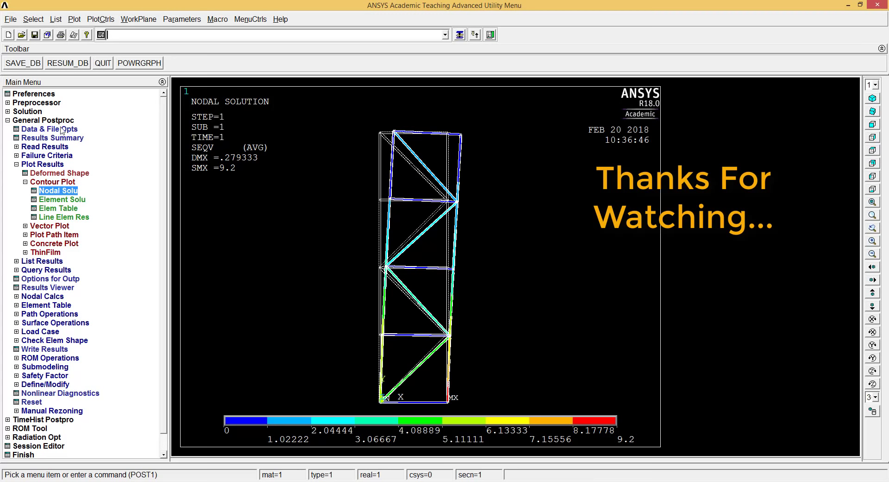
pyautogui.click(8, 103)
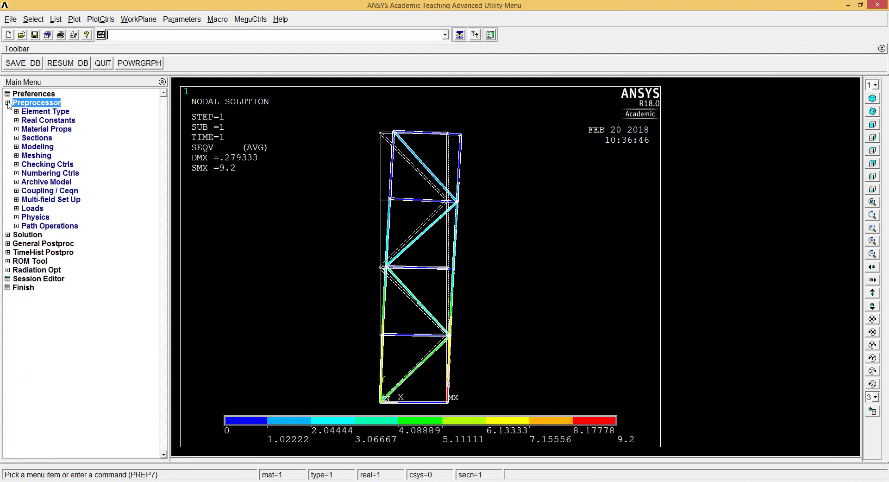